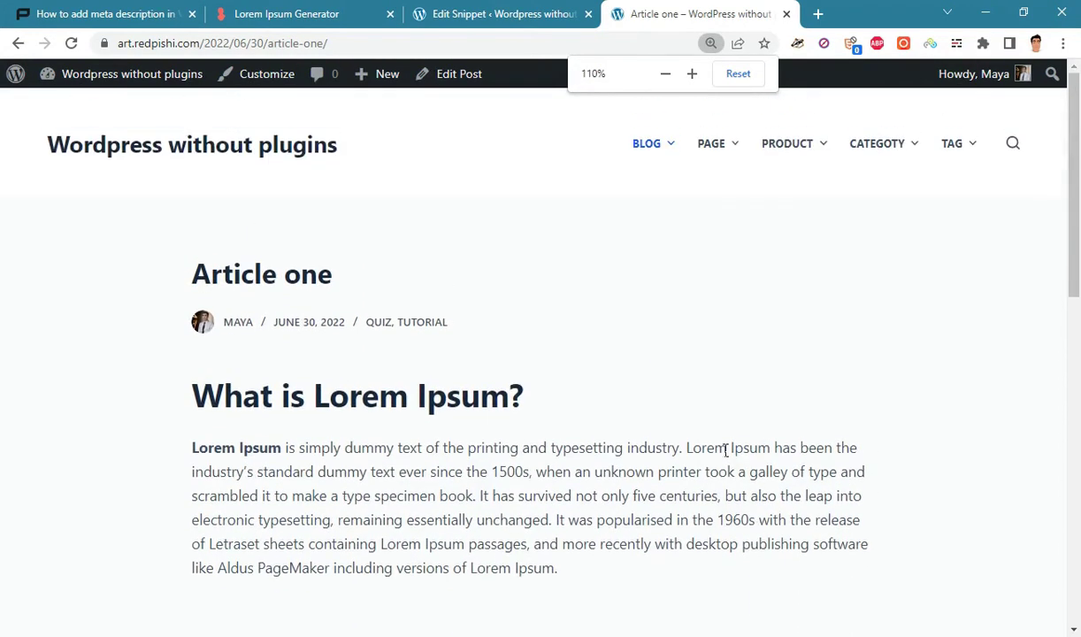
Step: Open the article page's source with line wrap enabled and the text zoomed in
right_click(528, 323)
click(592, 590)
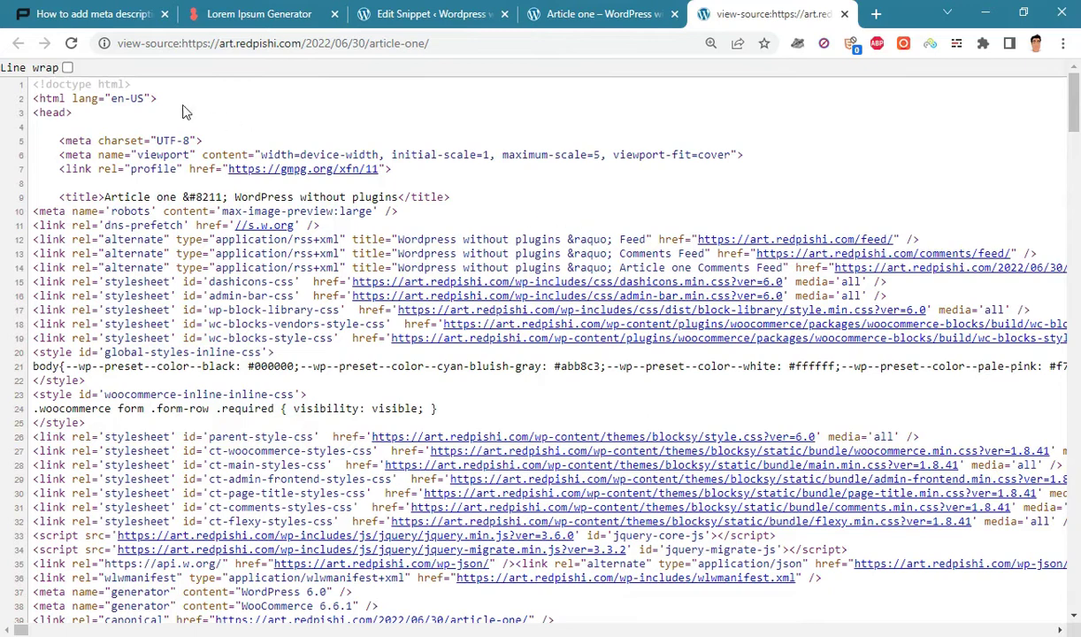
click(68, 67)
key(ctrl+plus)
key(ctrl+plus)
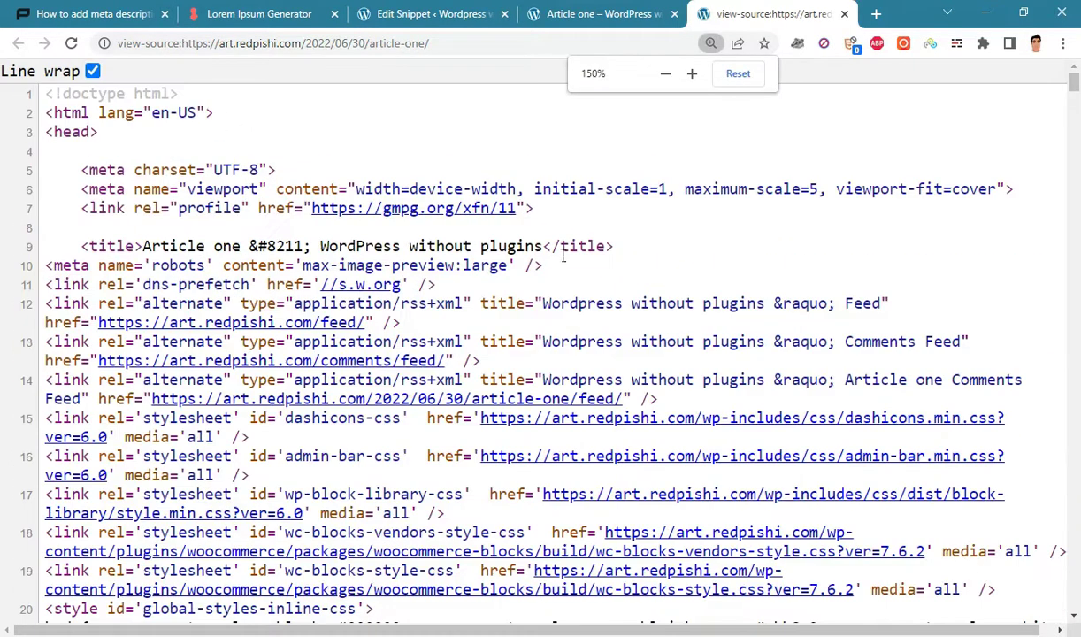
Step: Find 'description' and select the meta description tag's content on line 43
key(ctrl+f)
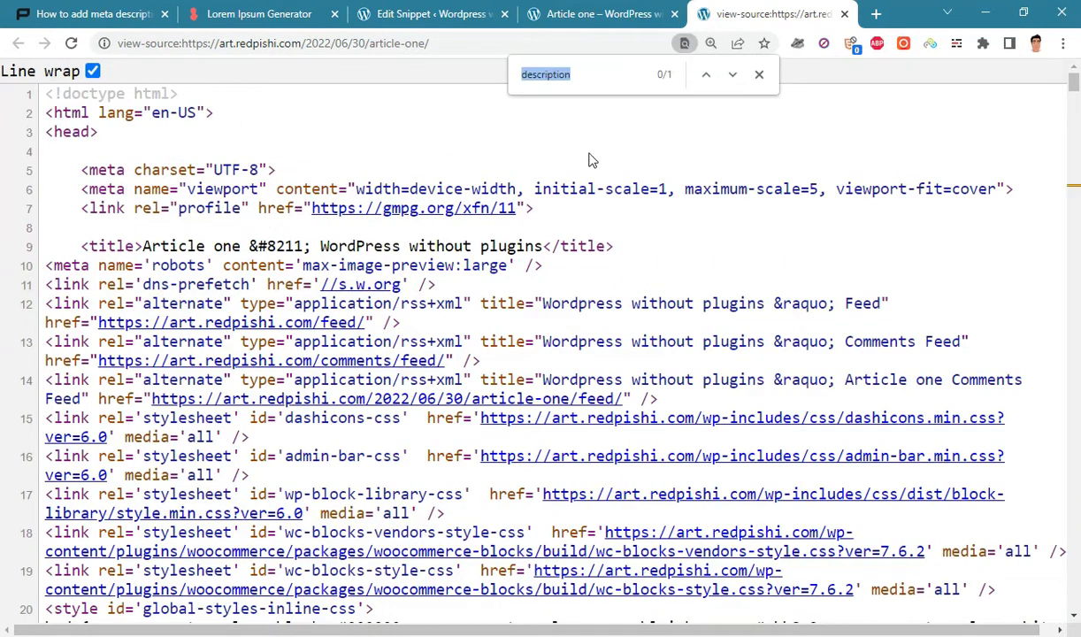
key(Return)
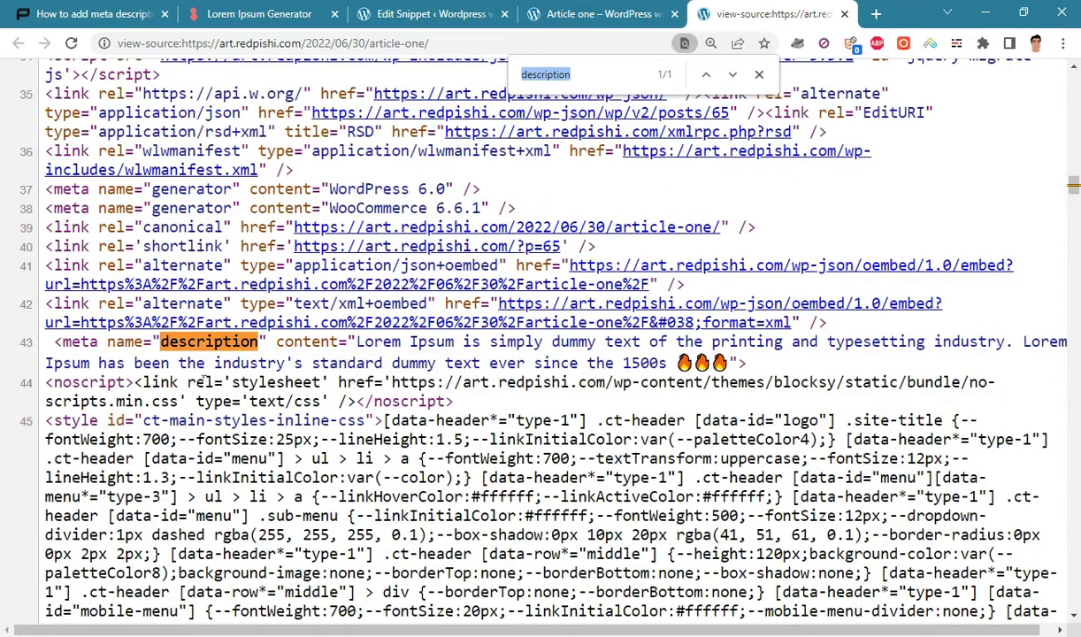
drag(55, 345, 766, 365)
click(765, 362)
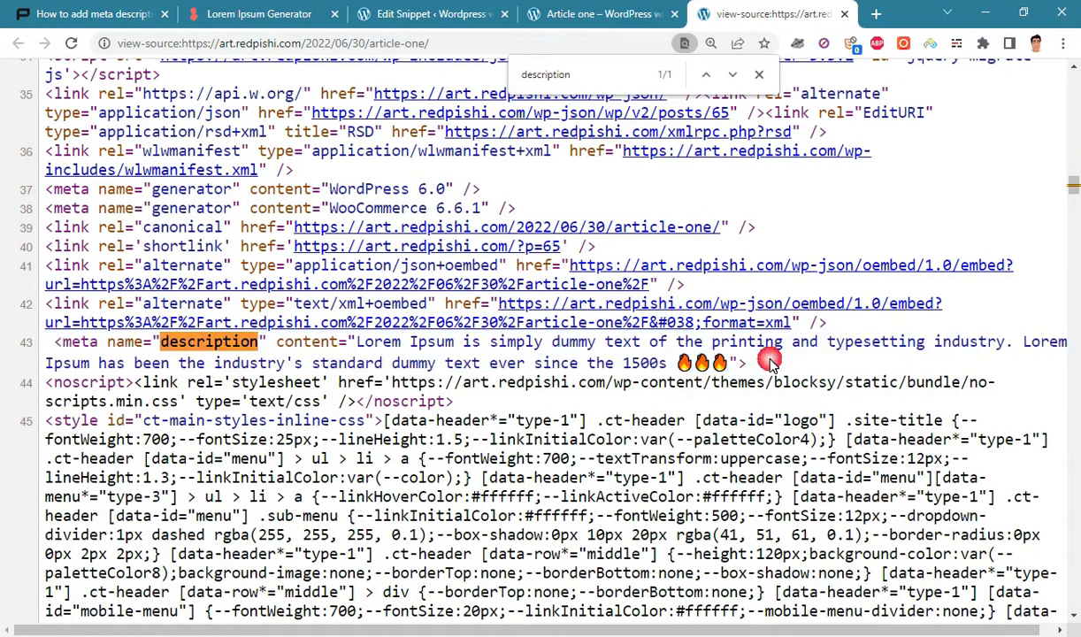
drag(357, 339, 727, 376)
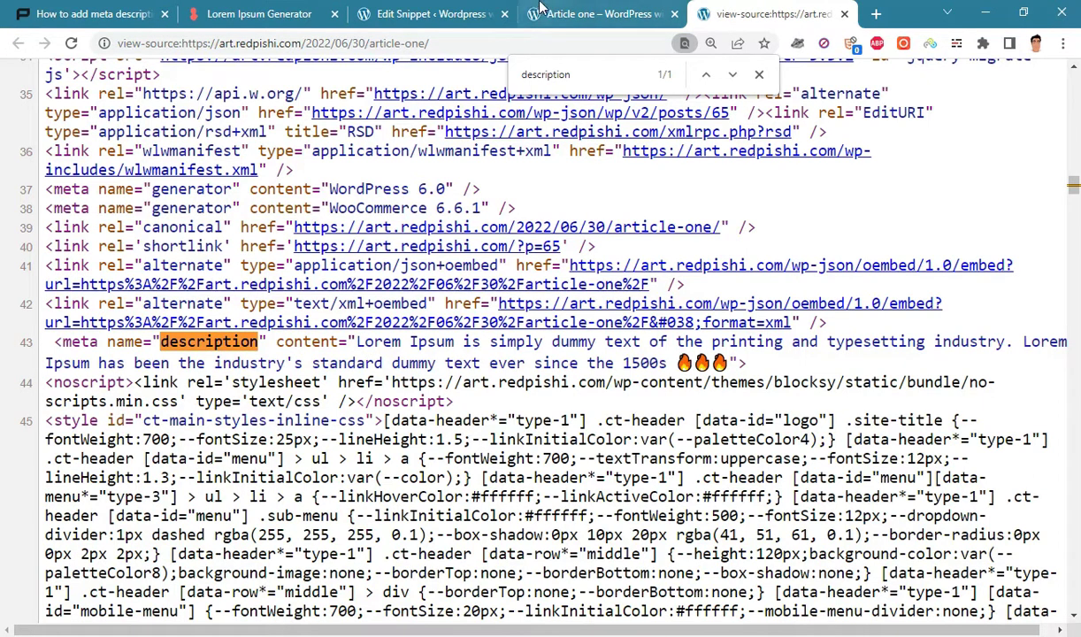
Step: Clear all text from Article one's Excerpt box in the post editor and update the post
click(588, 14)
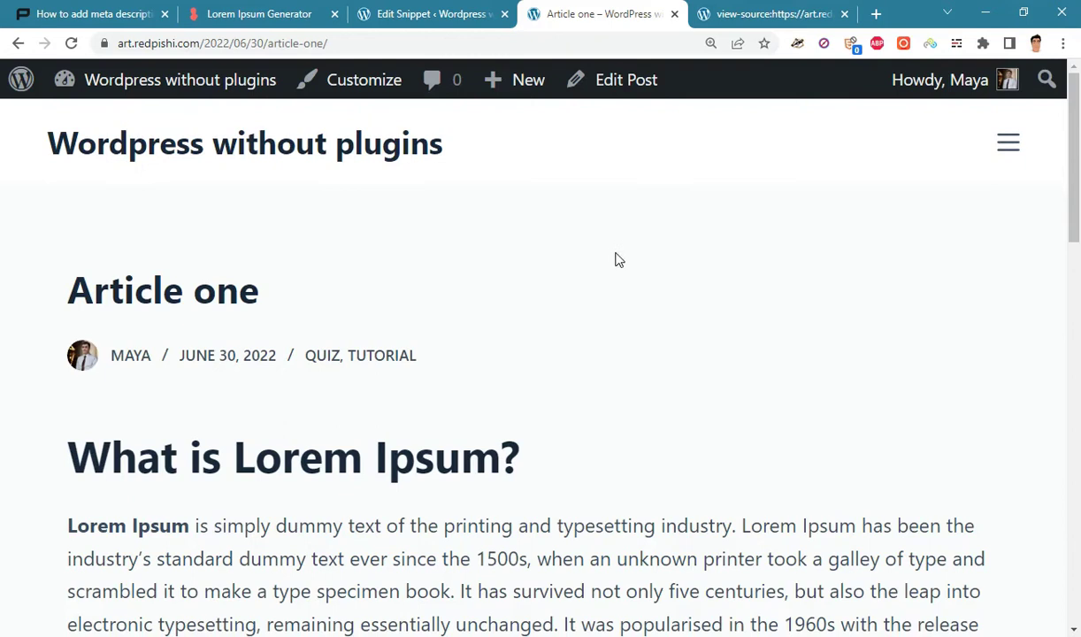
key(ctrl+minus)
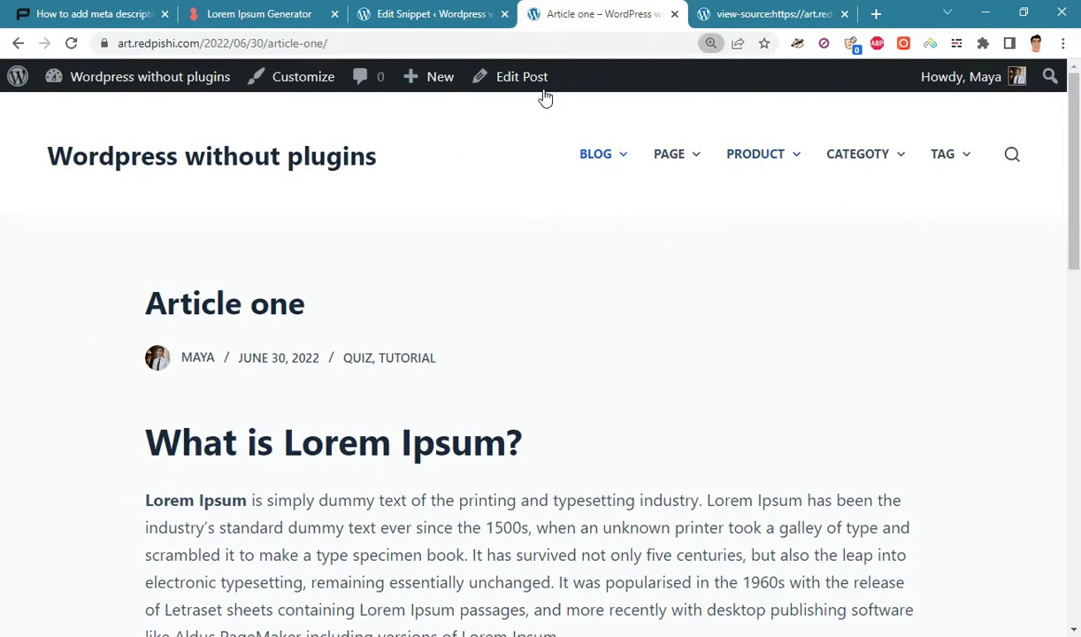
click(529, 76)
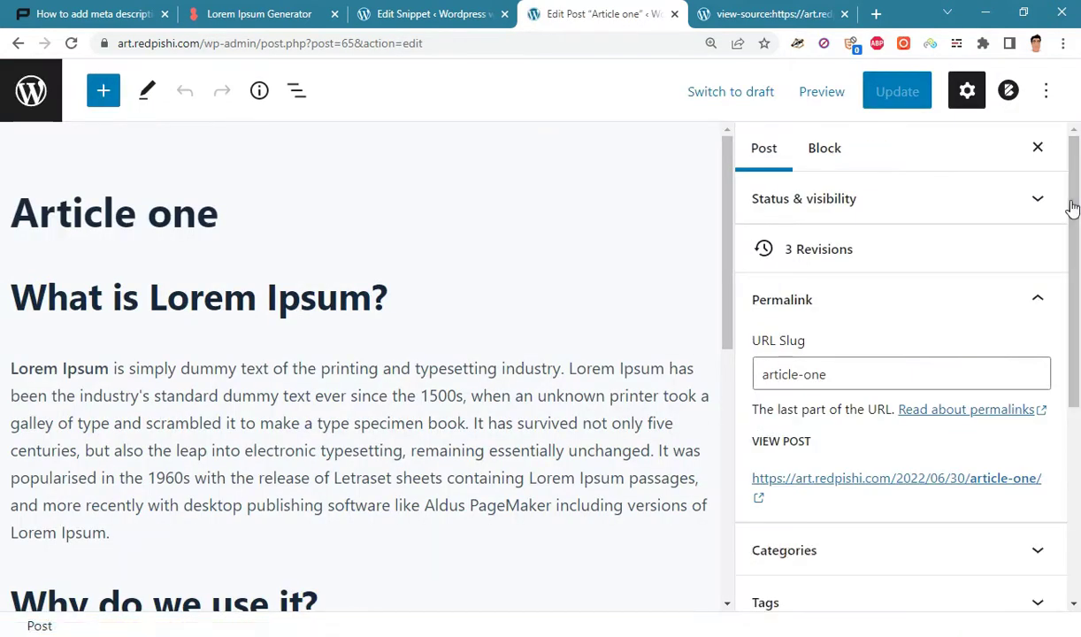
drag(1071, 206, 1077, 396)
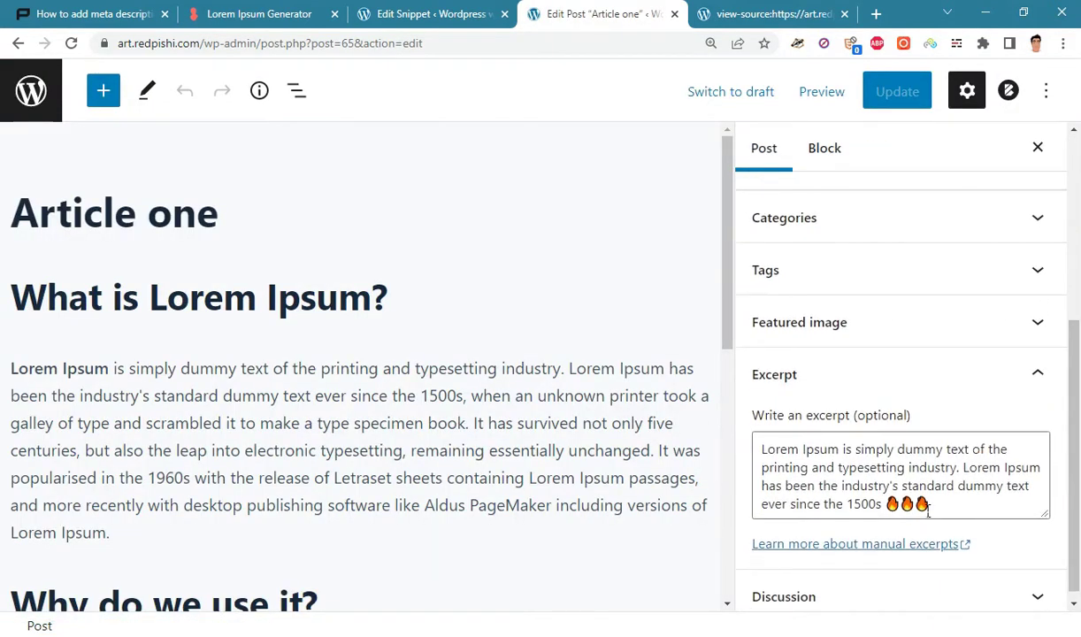
drag(963, 511, 740, 425)
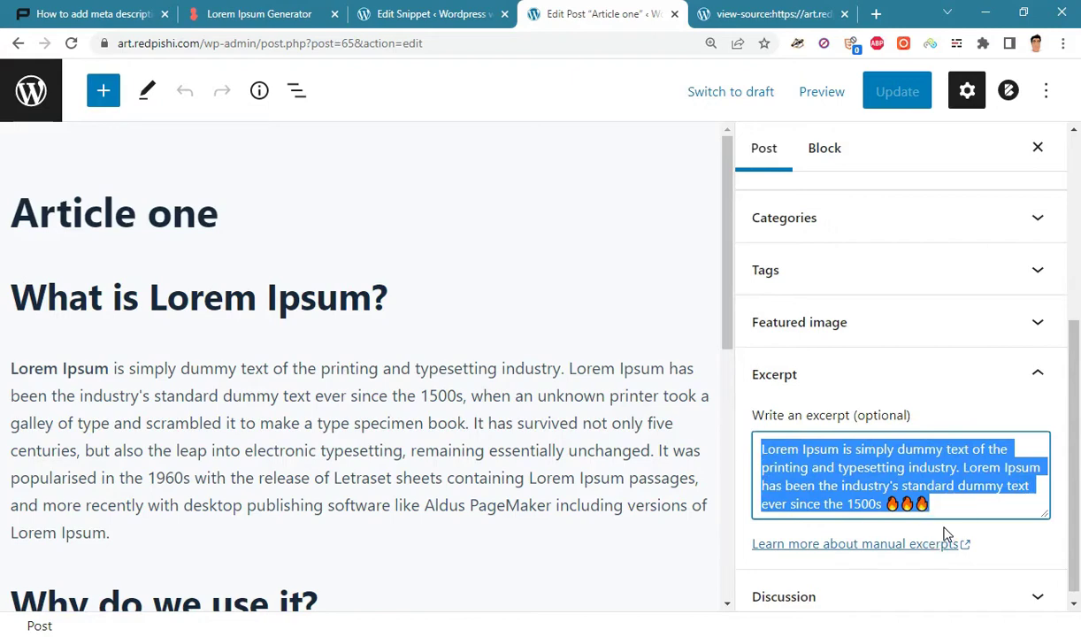
key(BackSpace)
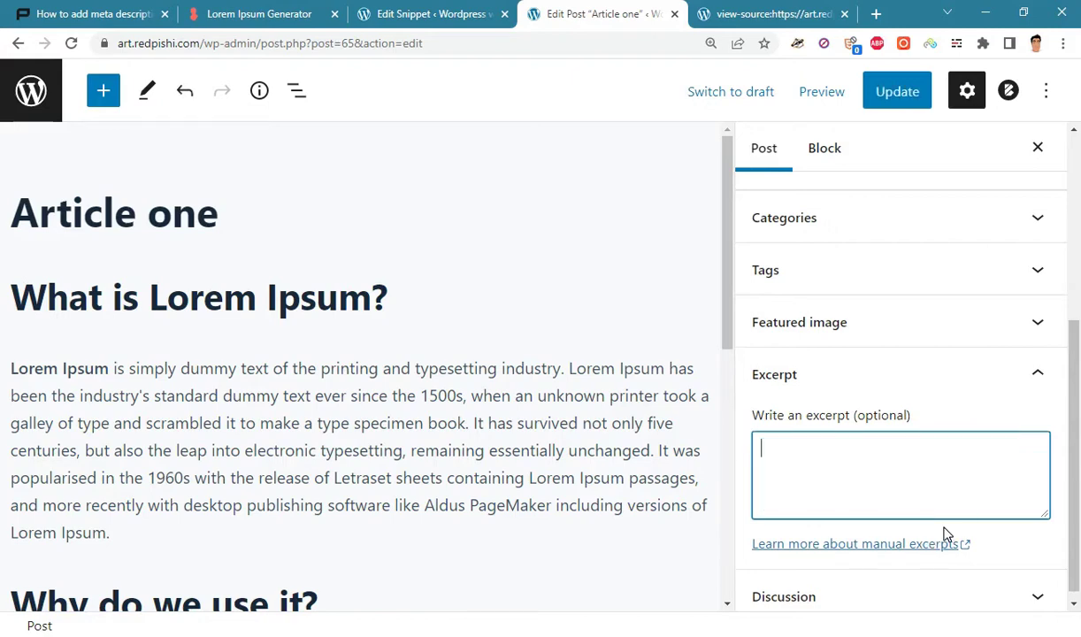
click(900, 104)
Step: Close the find bar, then reload the page source with line wrap on
key(ctrl+Tab)
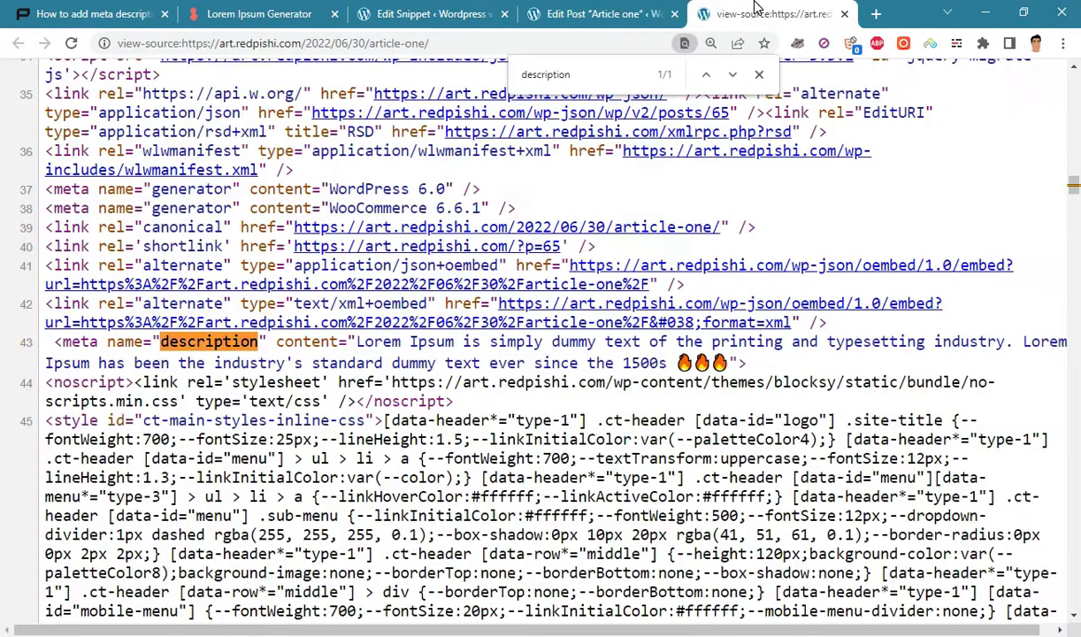
scroll(539, 345, down, 10)
click(759, 74)
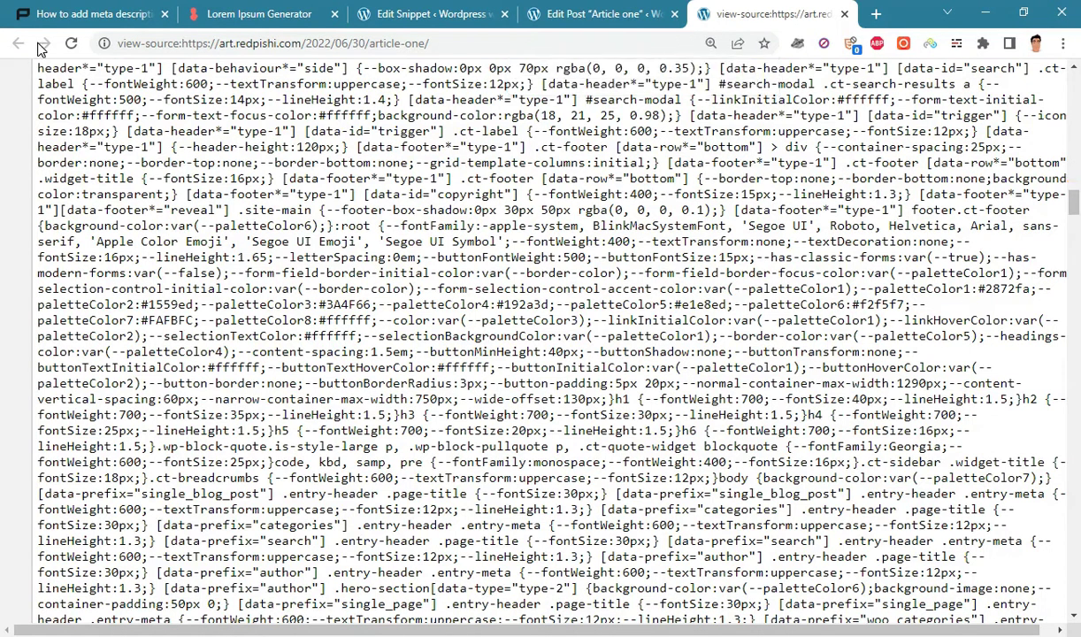
click(72, 43)
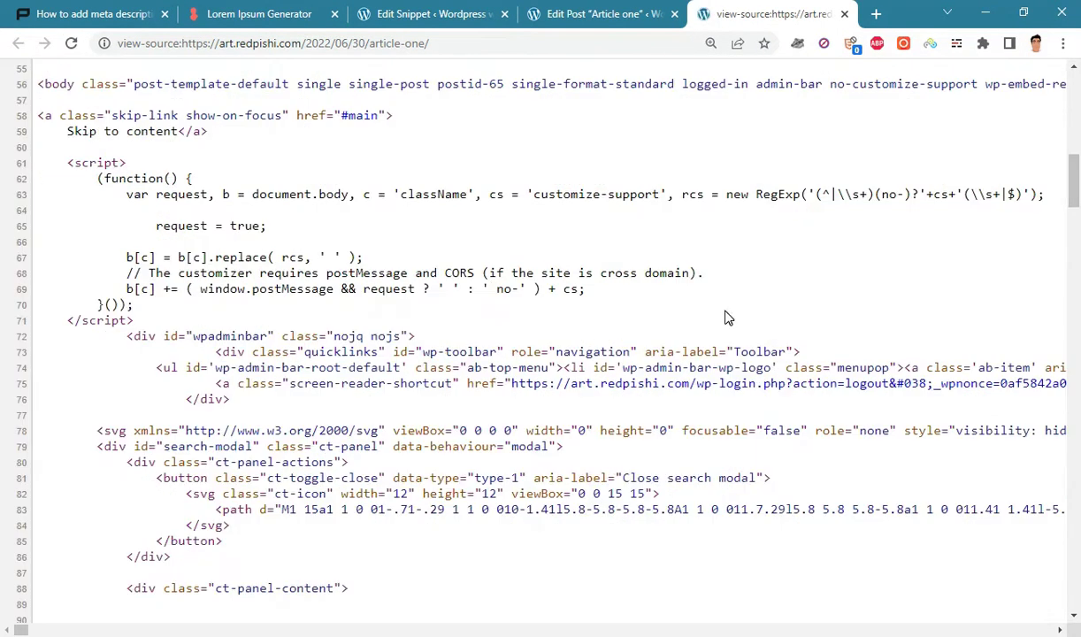
scroll(1026, 177, up, 10)
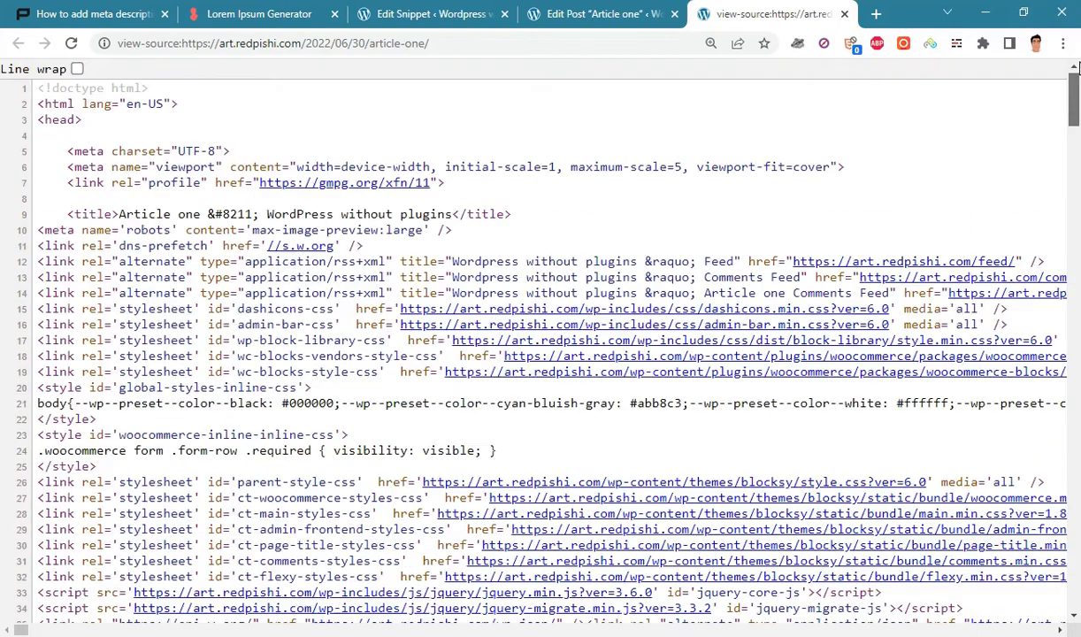
click(78, 70)
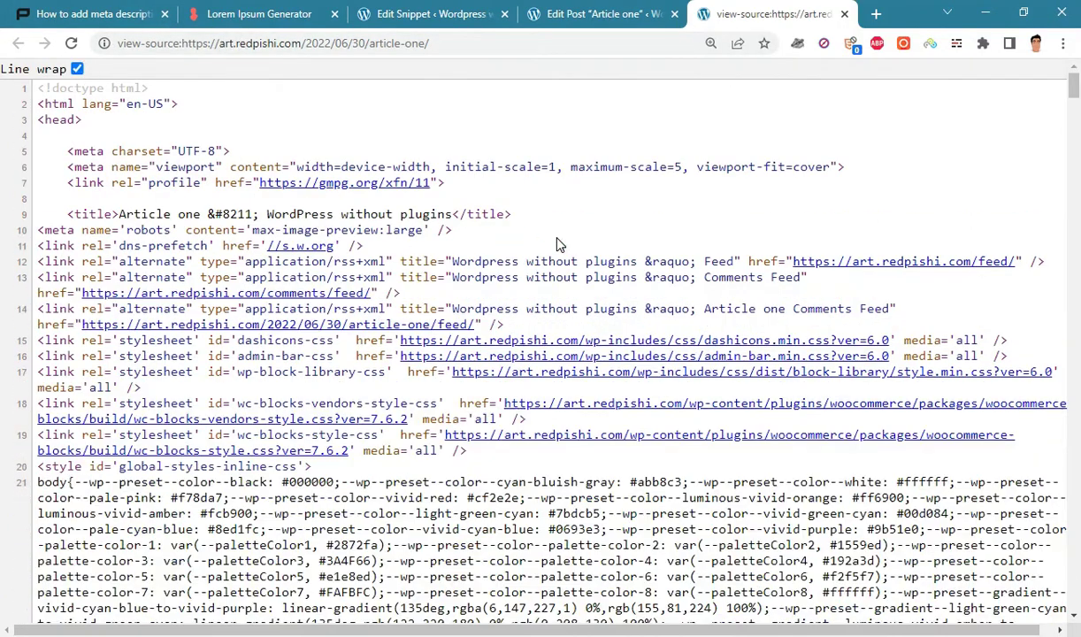
Step: Search for 'description' and select line 43's new content starting 'What is Lorem Ipsum?'
ctrl+scroll(531, 247, up, 4)
key(ctrl+f)
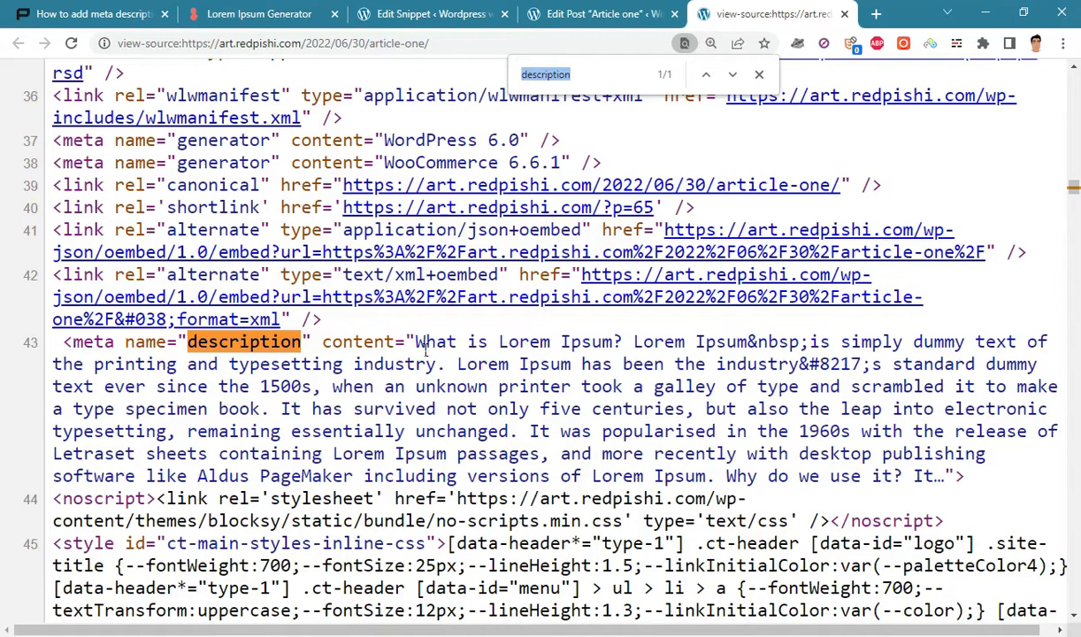
drag(417, 346, 945, 478)
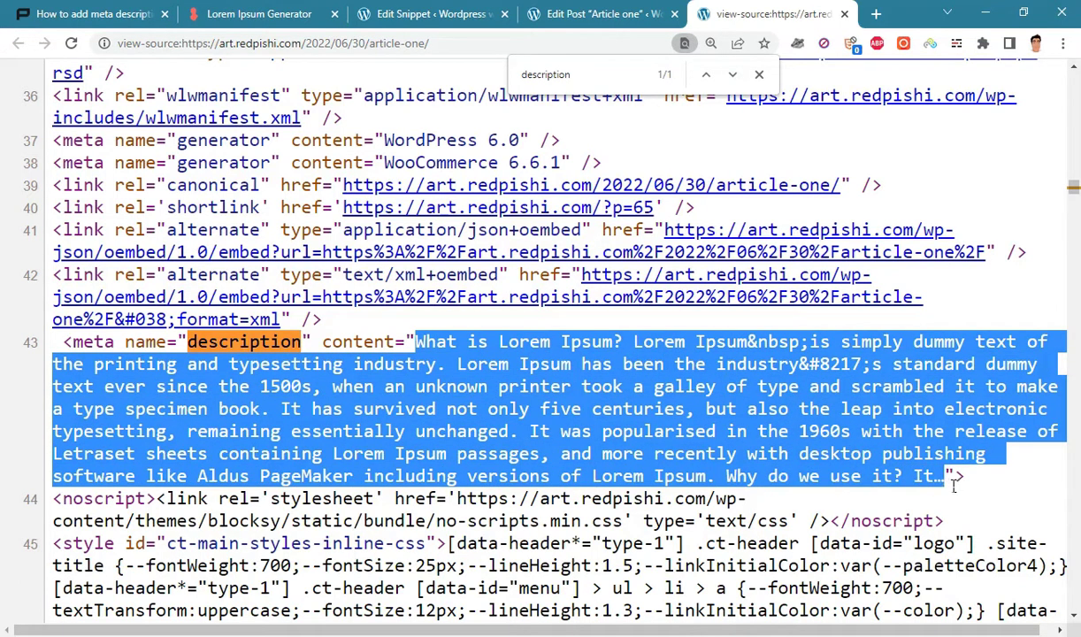
click(807, 413)
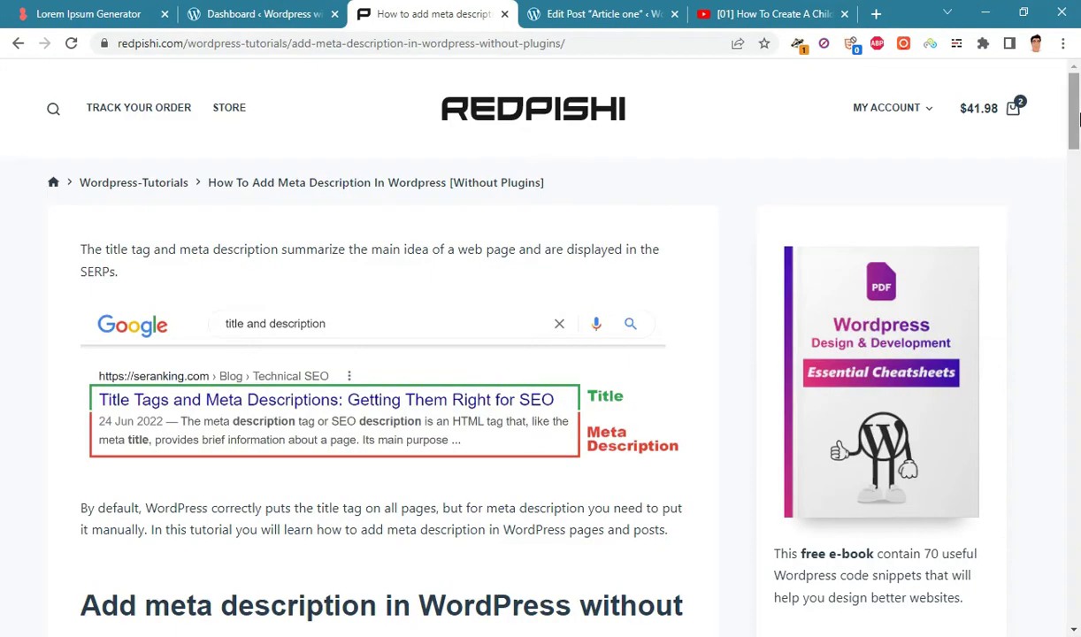
Step: Copy the tutorial's Step 1 meta_description_r code block
drag(1076, 118, 1057, 221)
drag(426, 384, 100, 285)
right_click(187, 305)
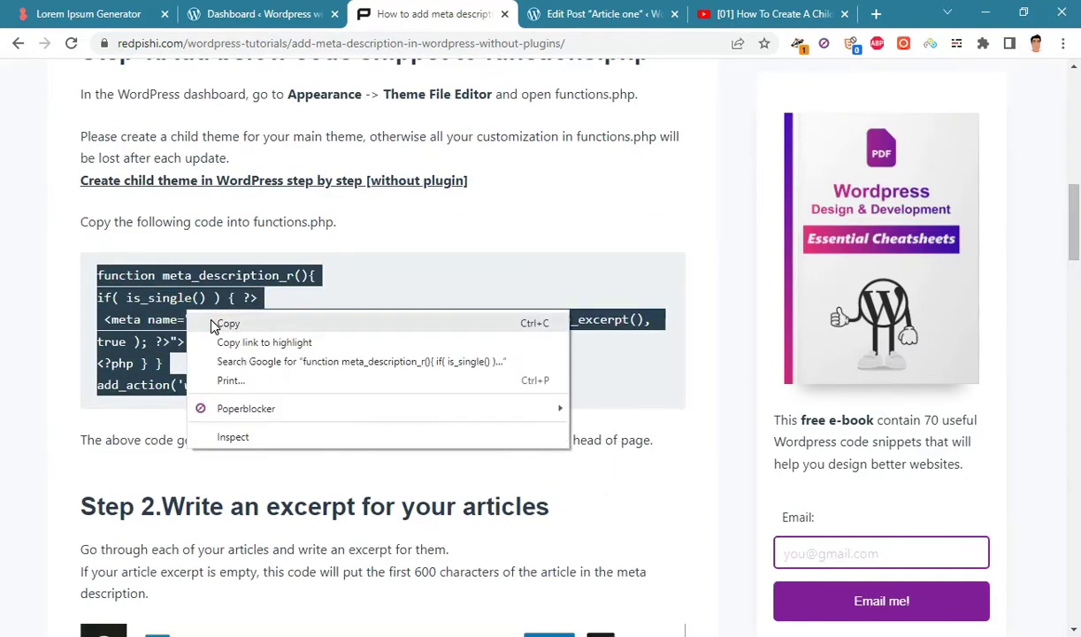
click(212, 318)
click(288, 14)
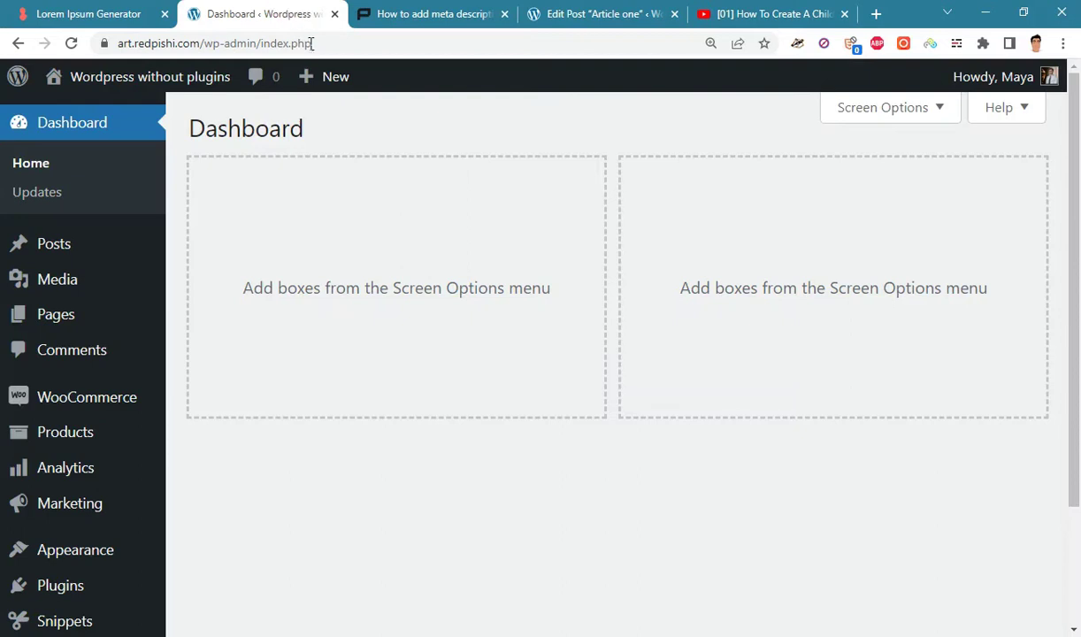
Step: Open the Child of blocksy theme's functions.php in the Theme File Editor
scroll(441, 527, down, 2)
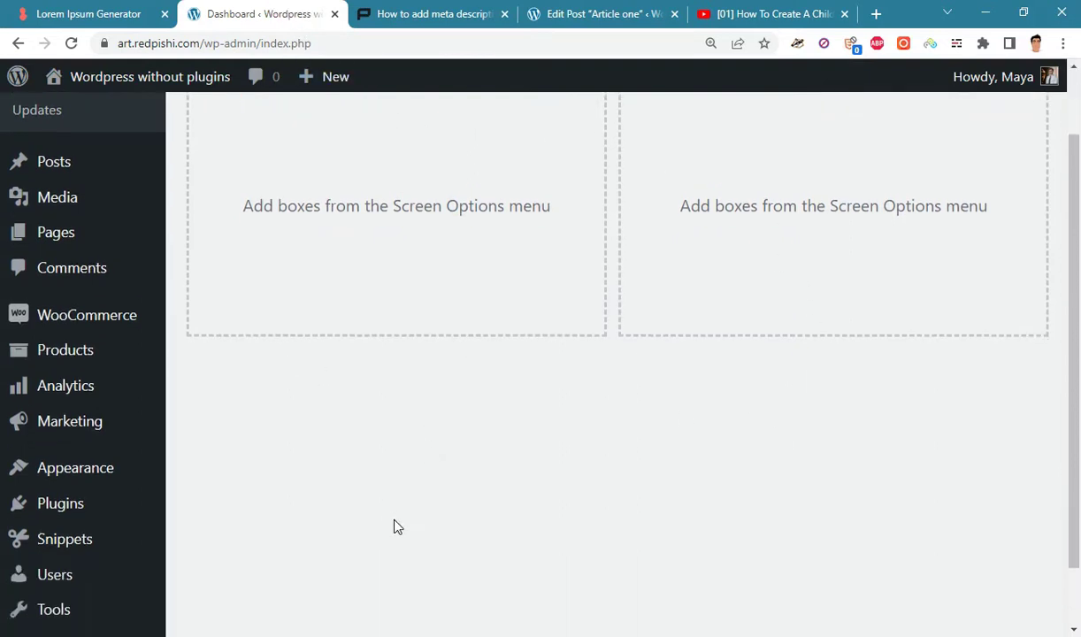
mouse_move(120, 476)
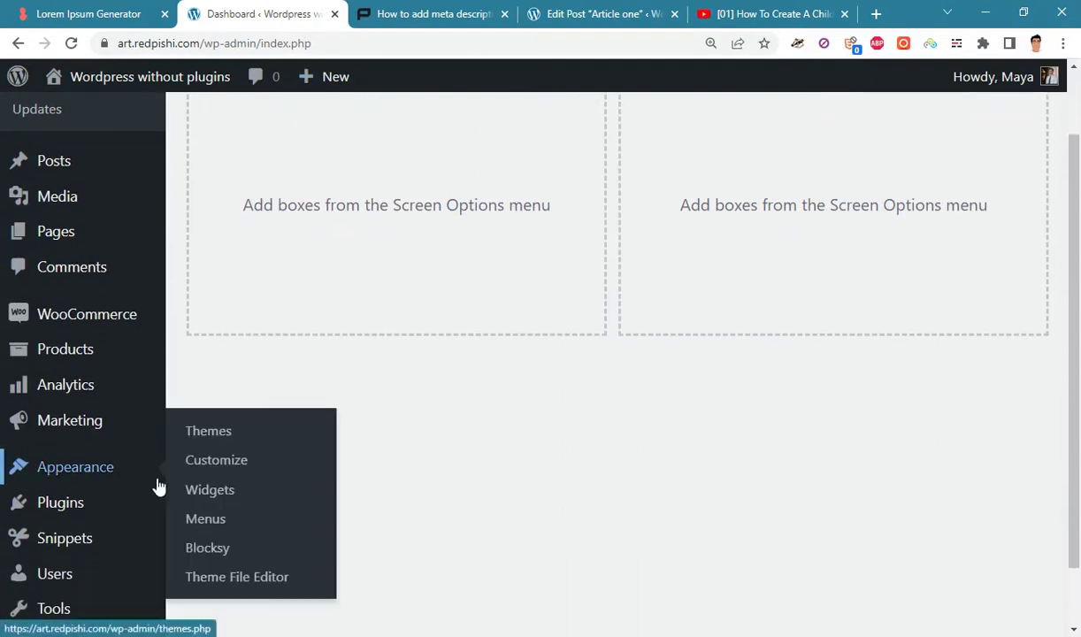
click(242, 576)
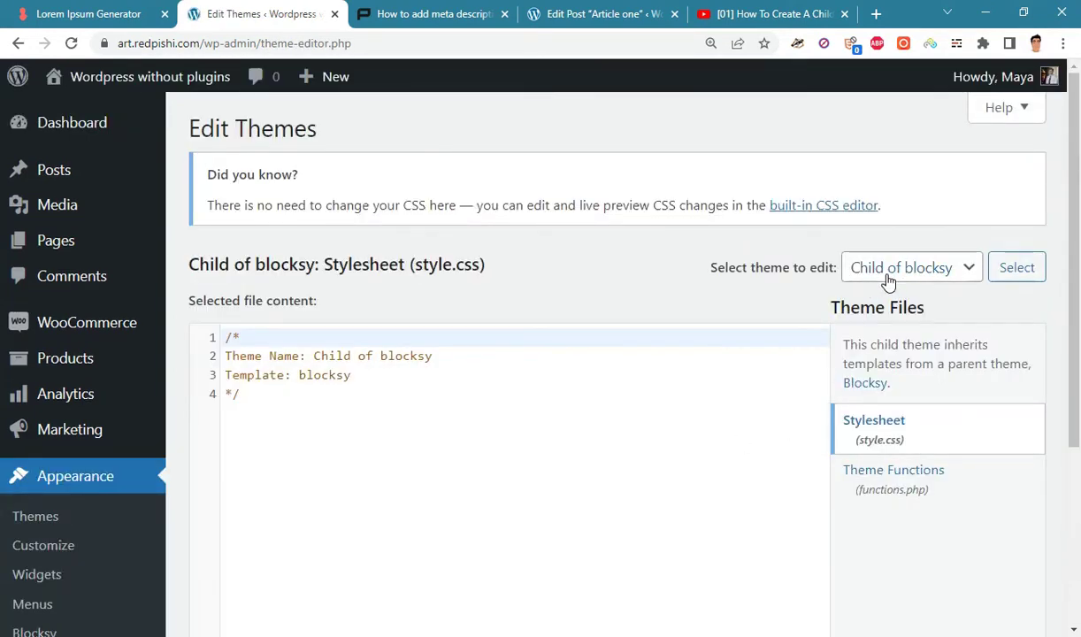
click(743, 16)
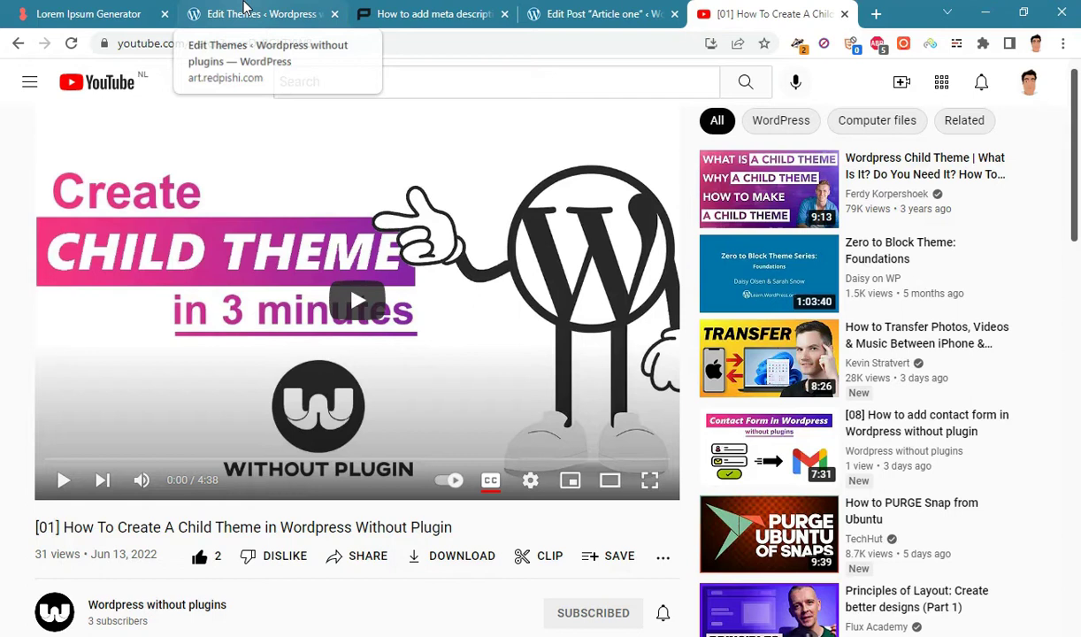
click(245, 8)
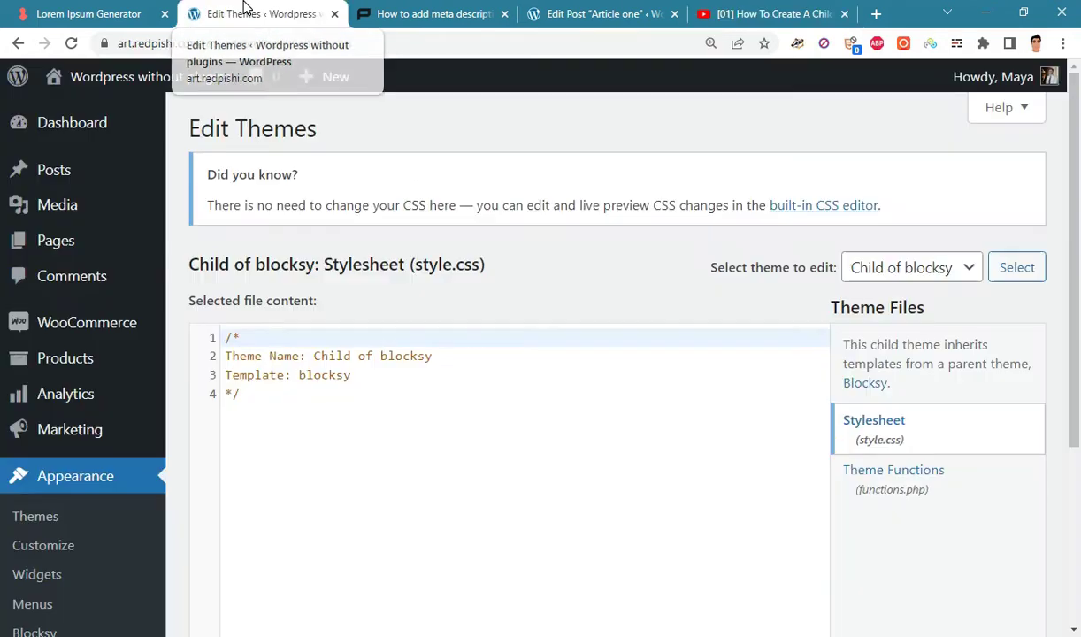
click(926, 475)
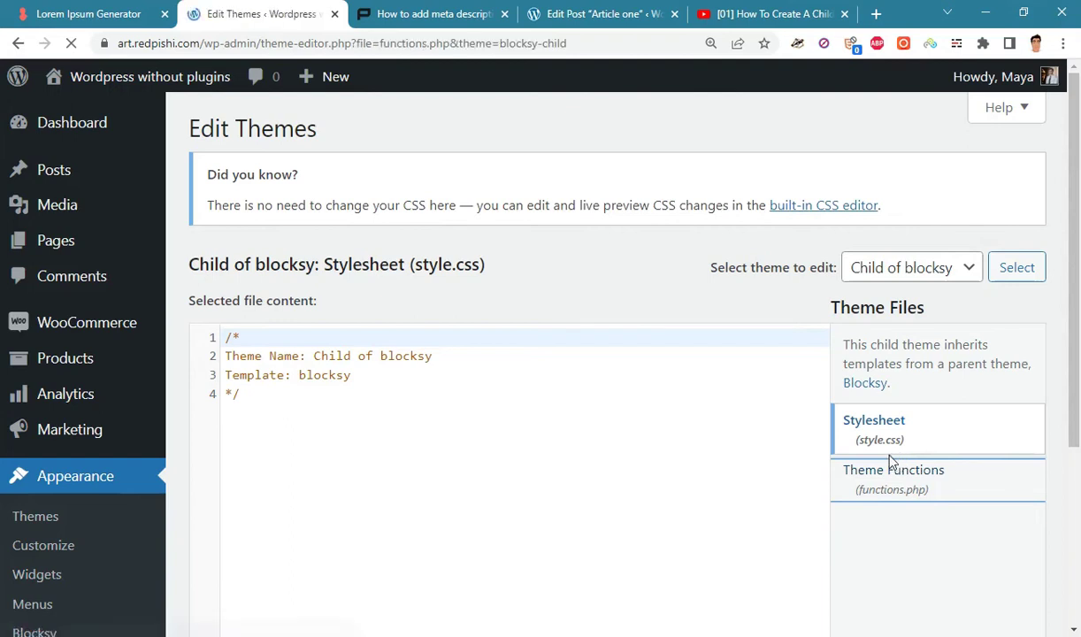
Step: Paste the meta_description_r snippet at line 8 of functions.php and save with Update File
click(245, 356)
key(Return)
key(Return)
key(Return)
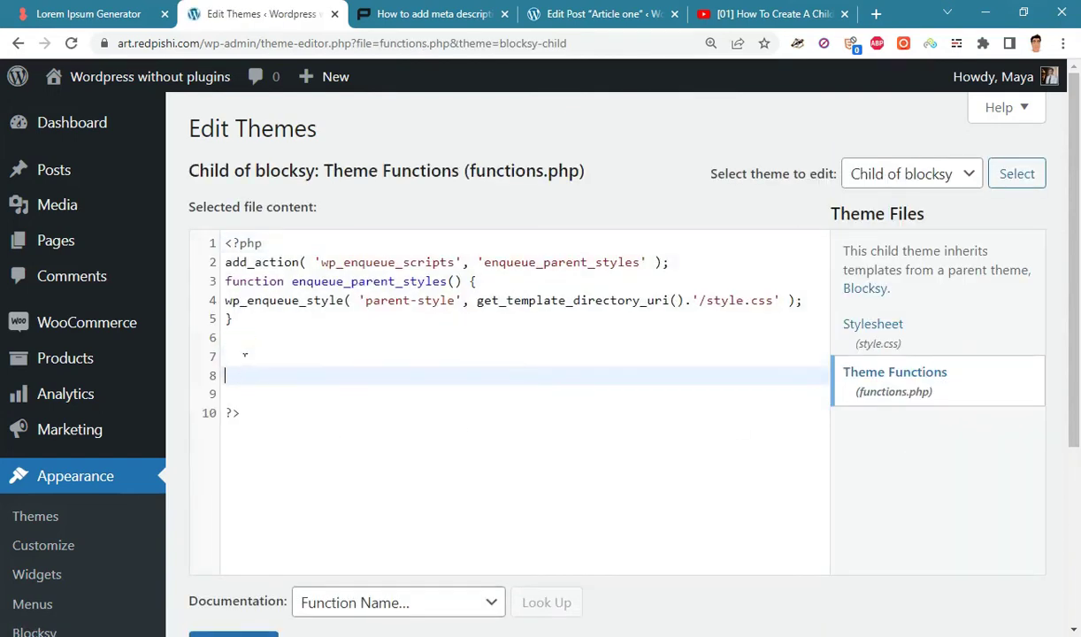
right_click(222, 376)
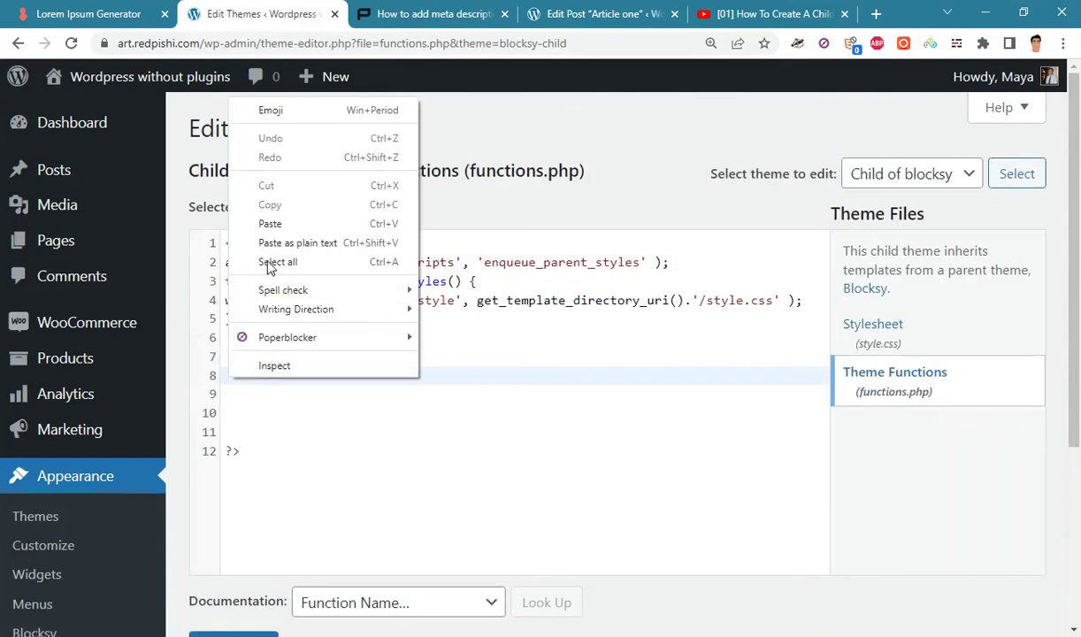
click(257, 226)
scroll(680, 463, down, 3)
click(233, 374)
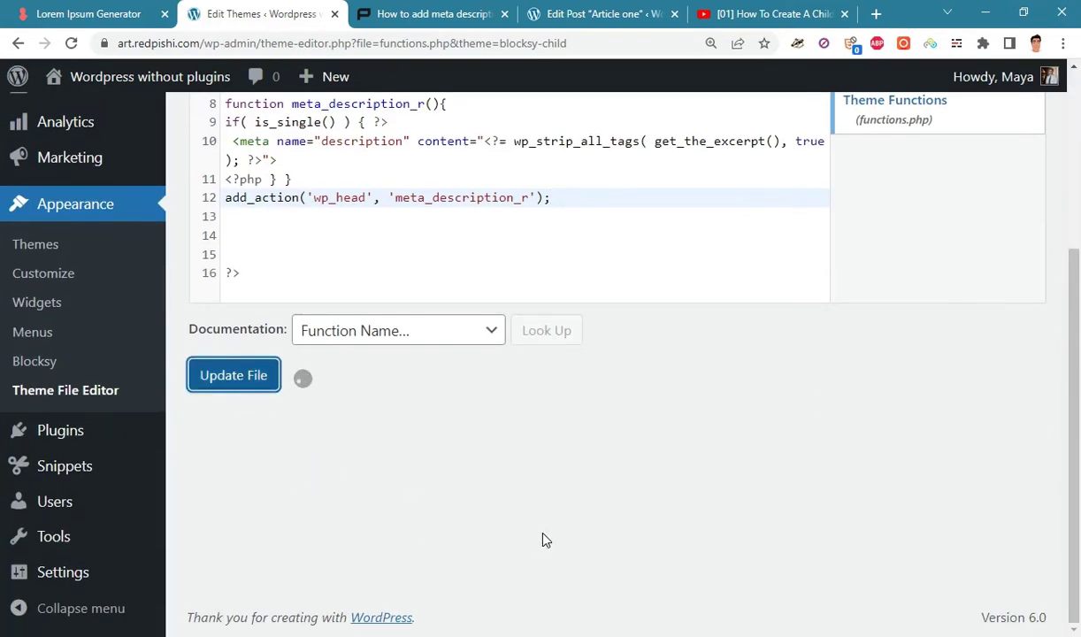
scroll(590, 506, up, 3)
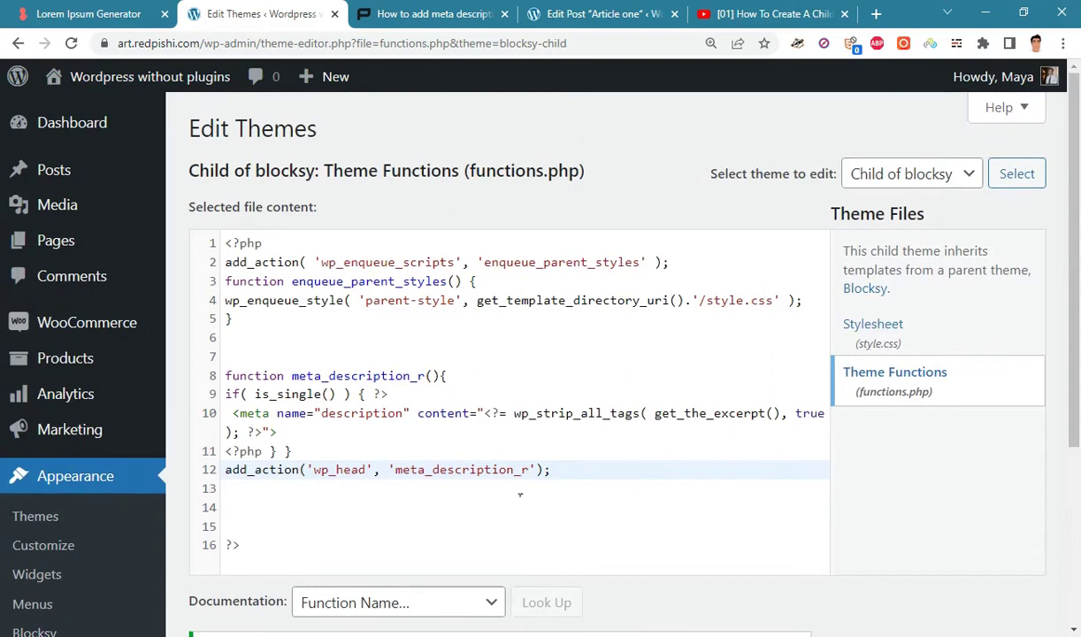
mouse_move(106, 186)
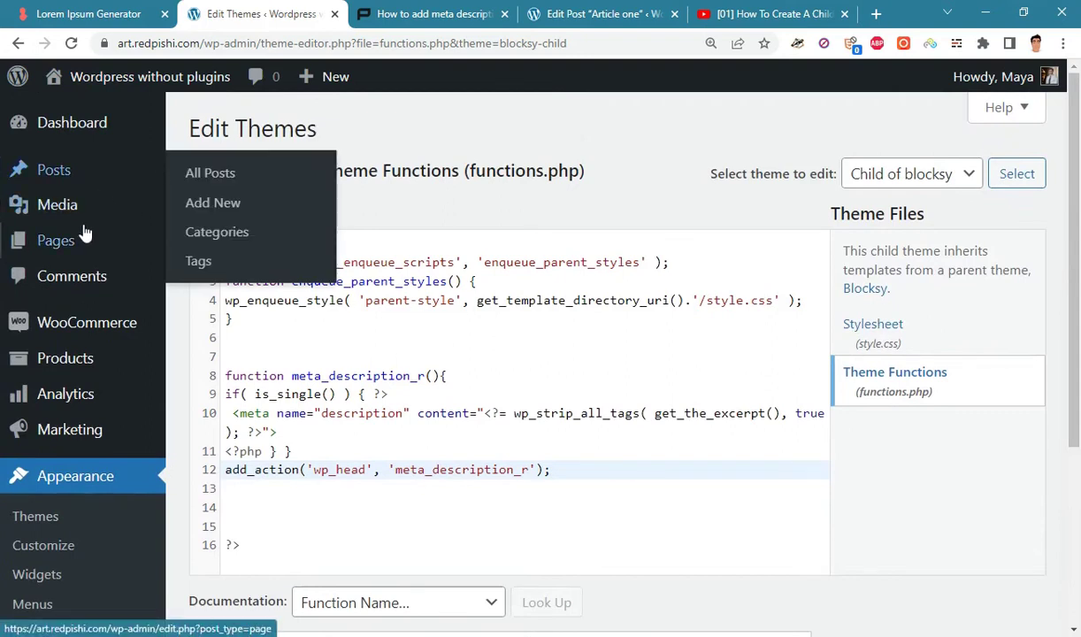
Step: Open Article 2 from All Posts and put the cursor in its empty Excerpt box
click(217, 176)
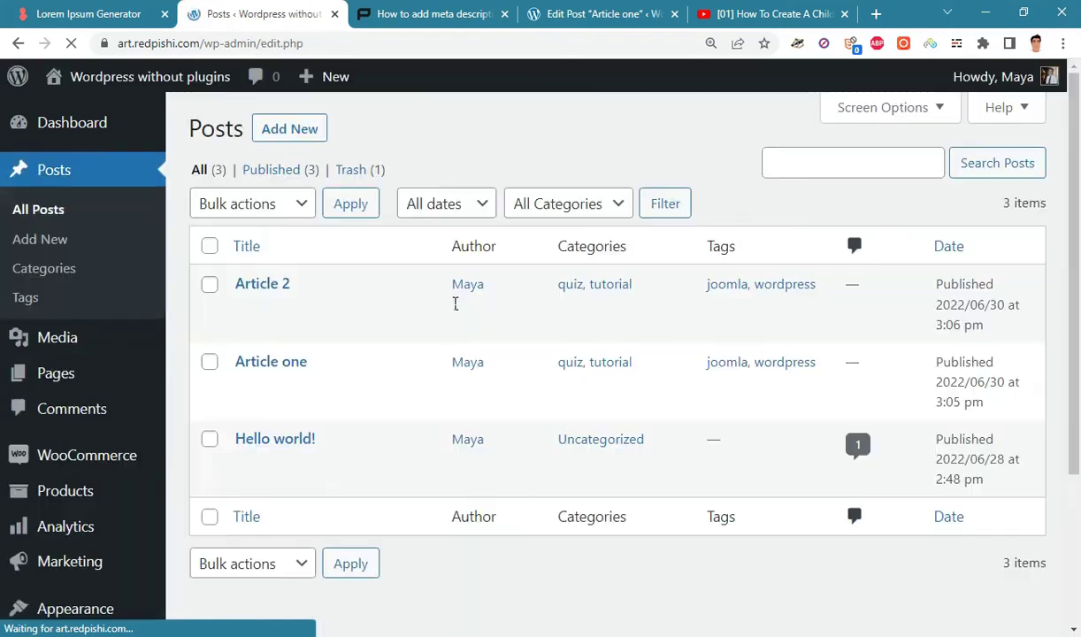
click(259, 283)
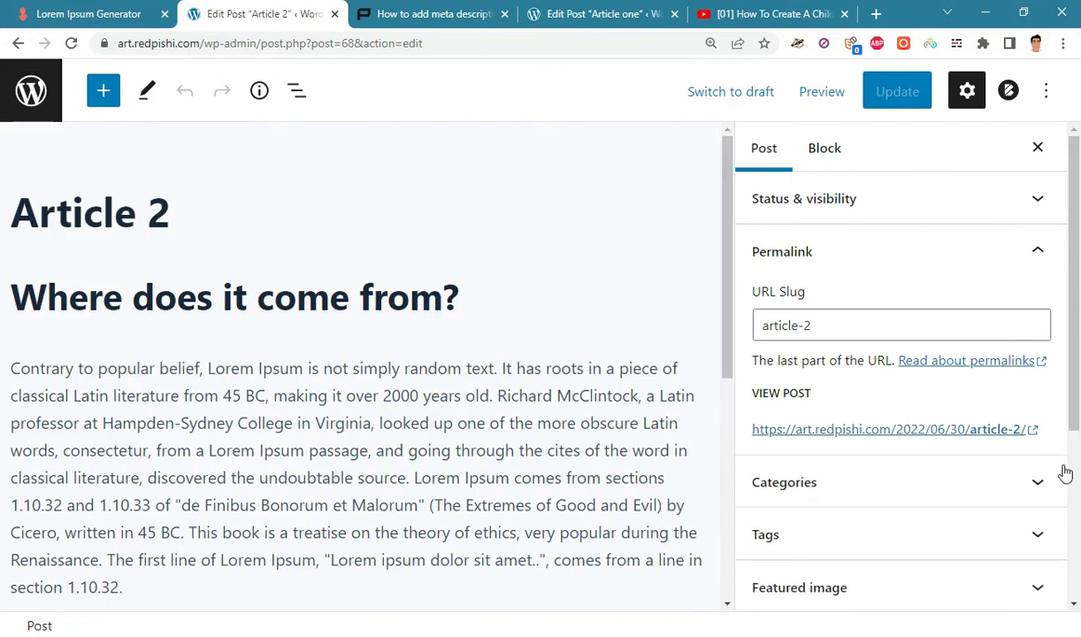
scroll(1065, 473, down, 3)
click(881, 465)
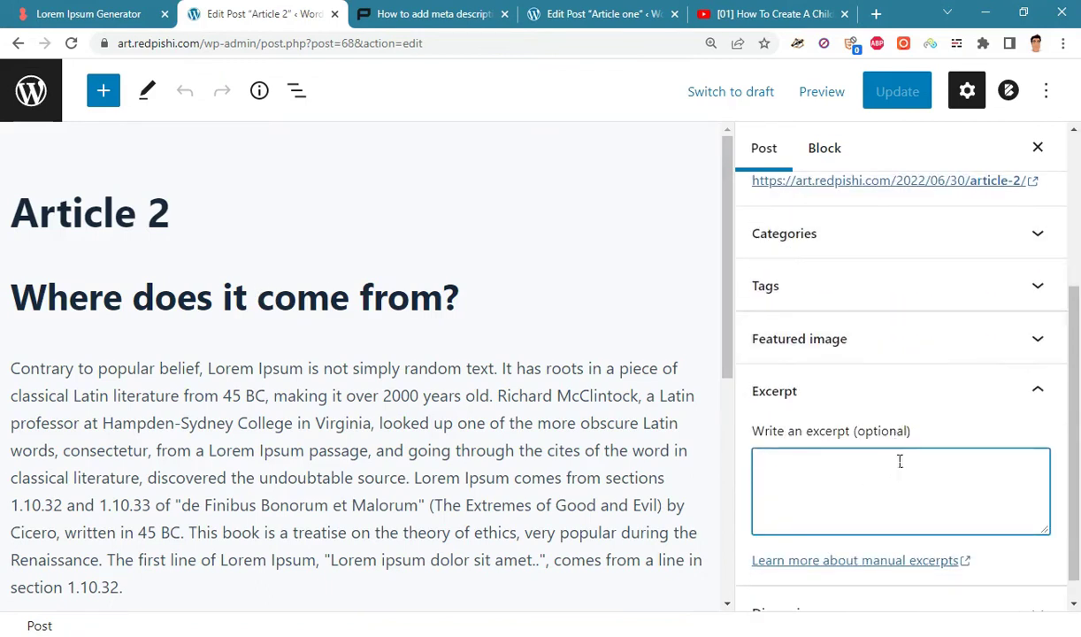
click(101, 15)
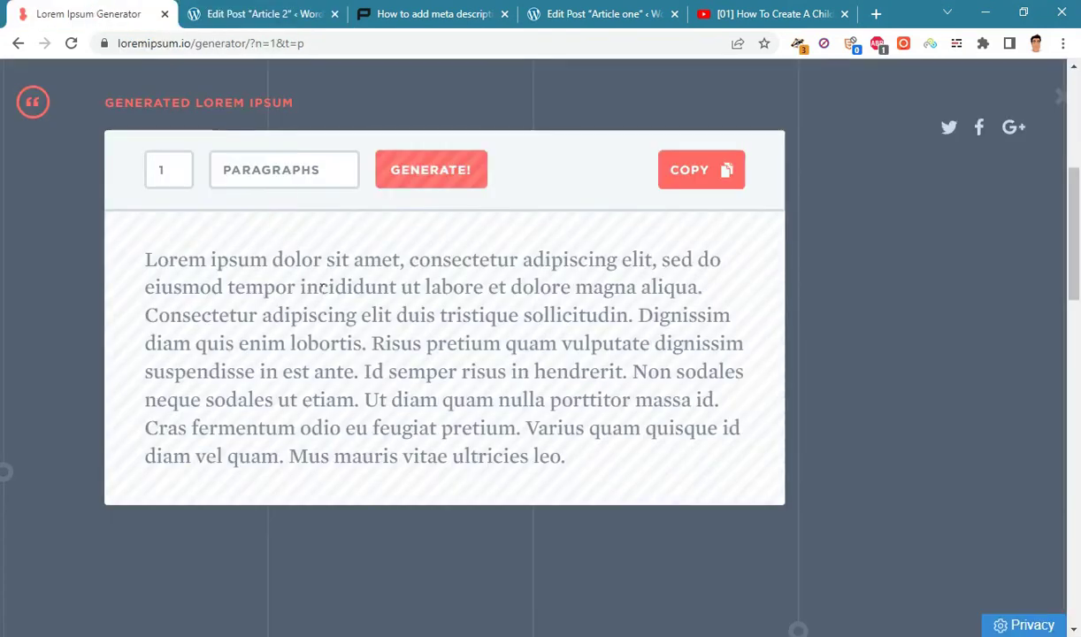
Step: Copy the generated Lorem Ipsum text through 'diam quis enim lobortis.' and return to Article 2's editor
drag(137, 268, 354, 347)
right_click(355, 333)
click(301, 139)
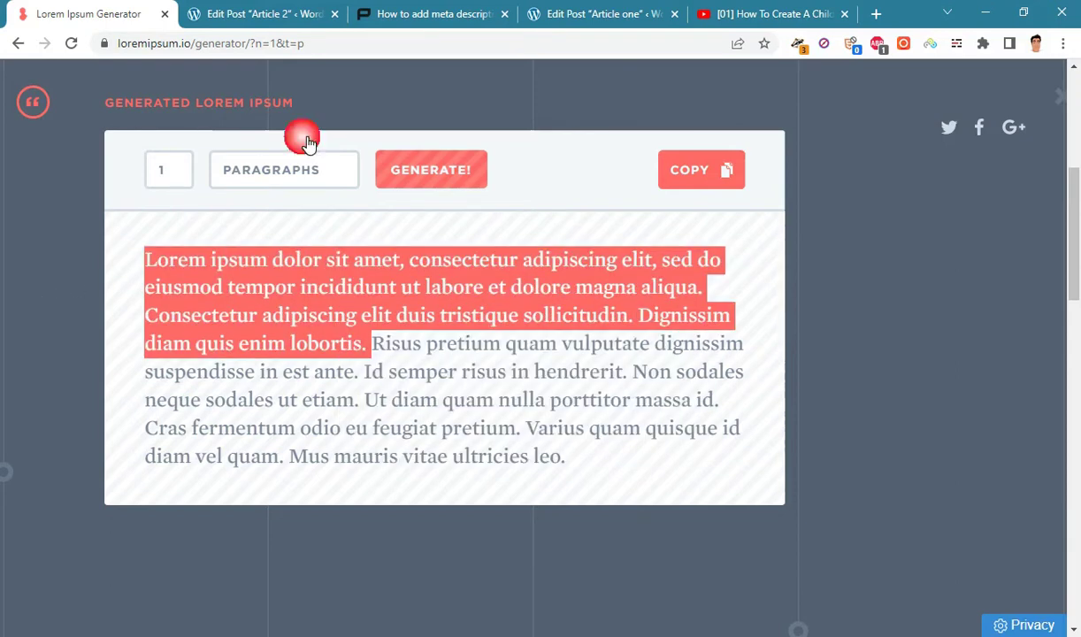
click(399, 13)
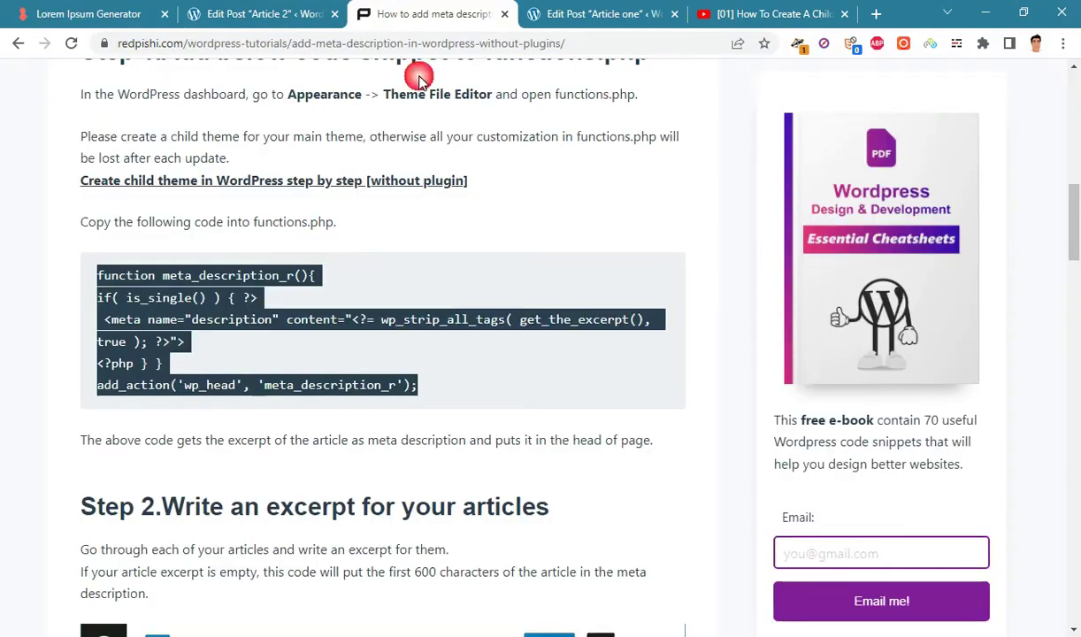
click(283, 11)
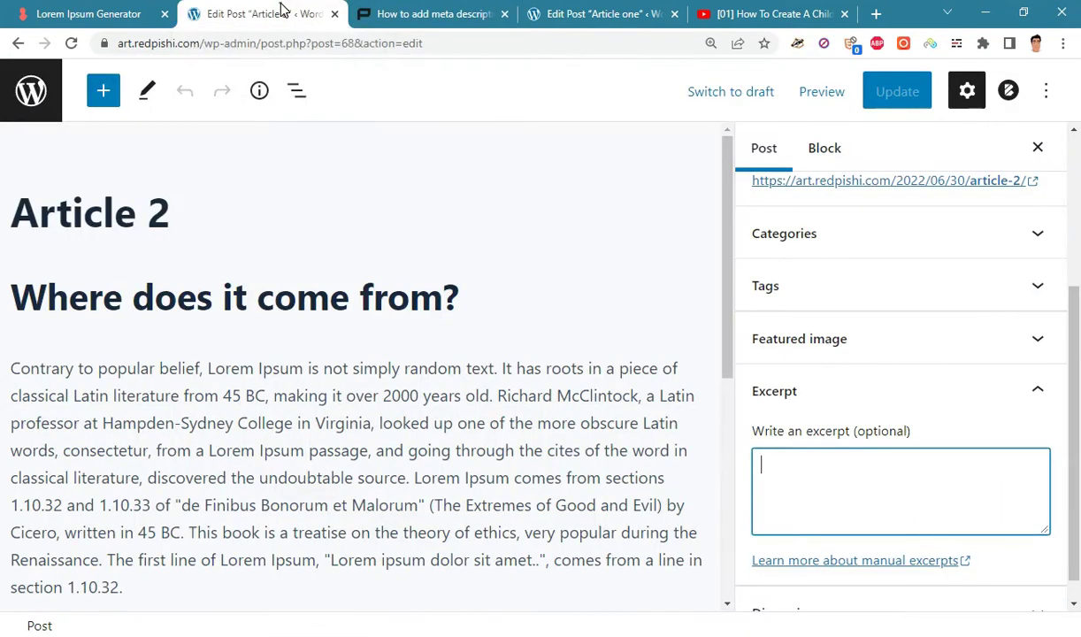
Step: Set Article 2's excerpt to the pasted lorem ipsum framed by three eyes emojis each side, and update
click(784, 482)
key(super+period)
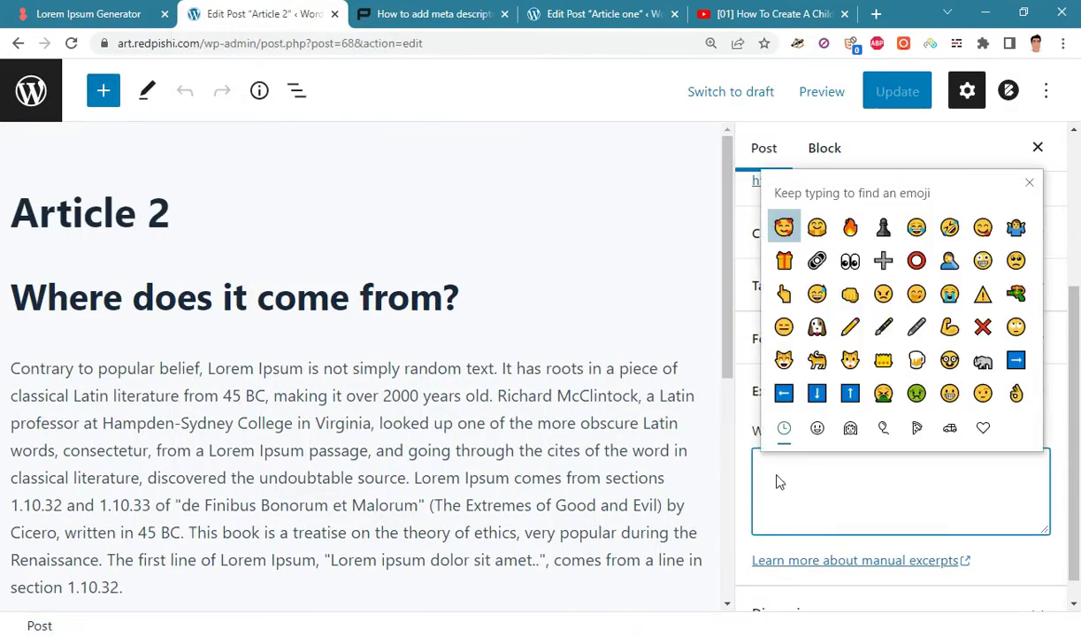
click(848, 260)
double_click(849, 260)
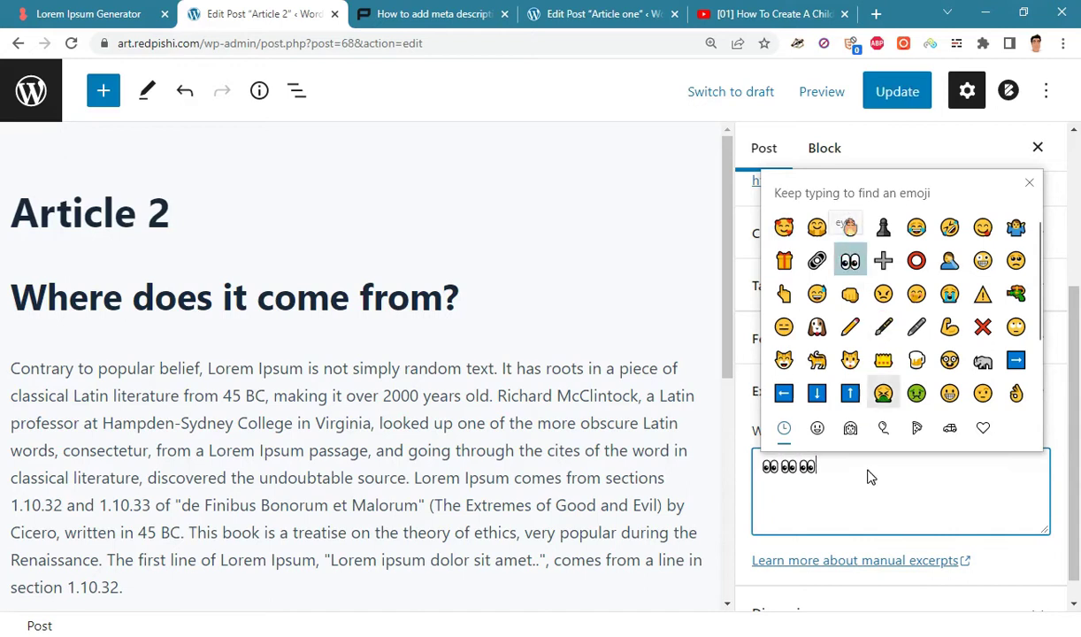
click(868, 474)
key(ctrl+v)
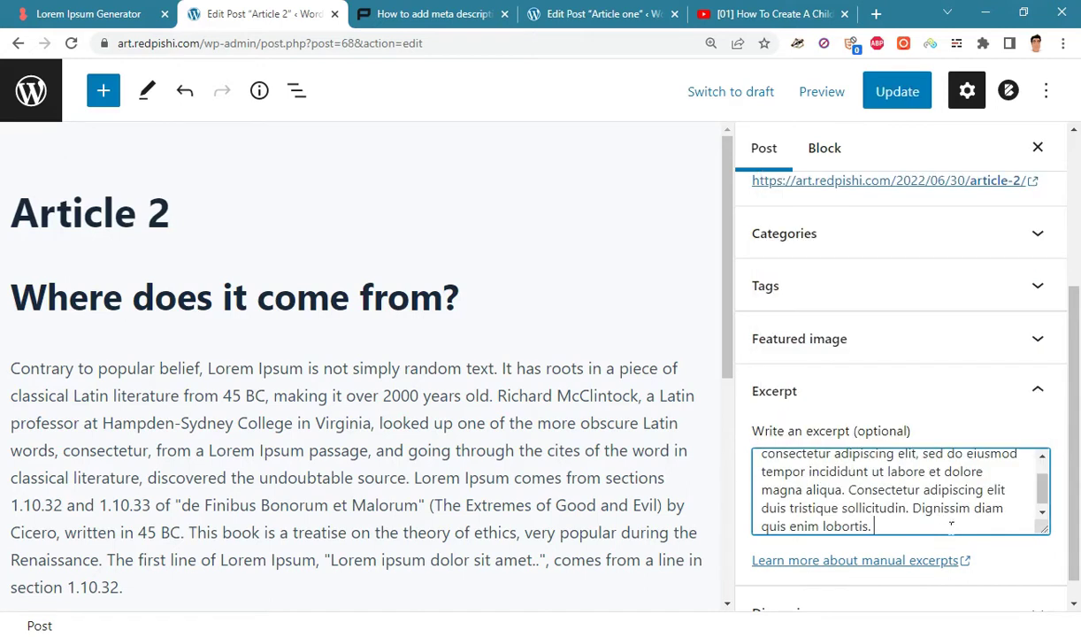
key(super+period)
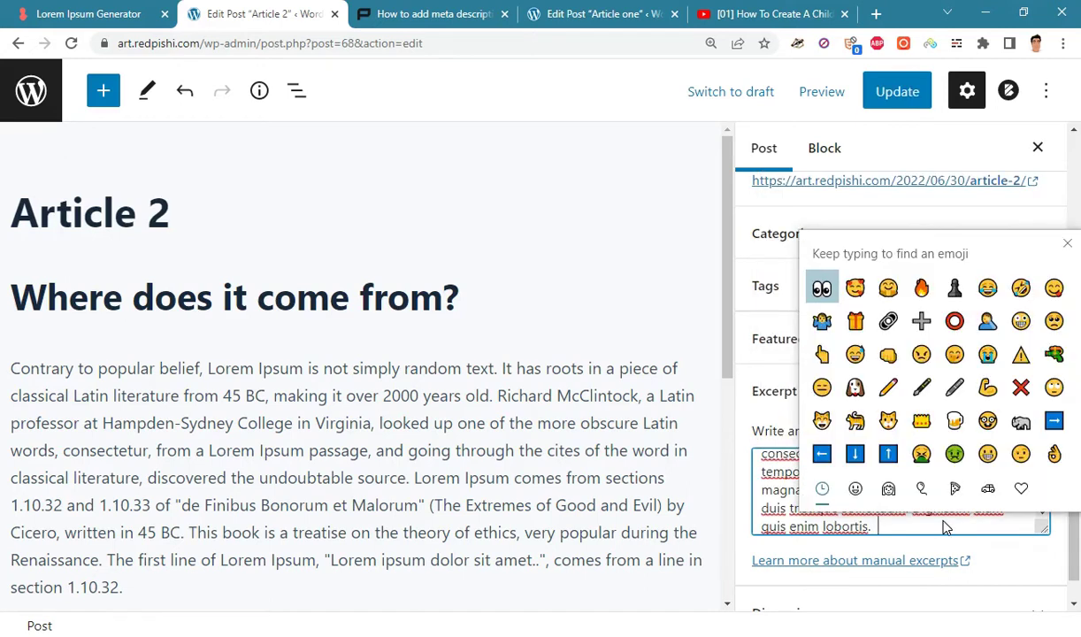
click(823, 290)
double_click(828, 297)
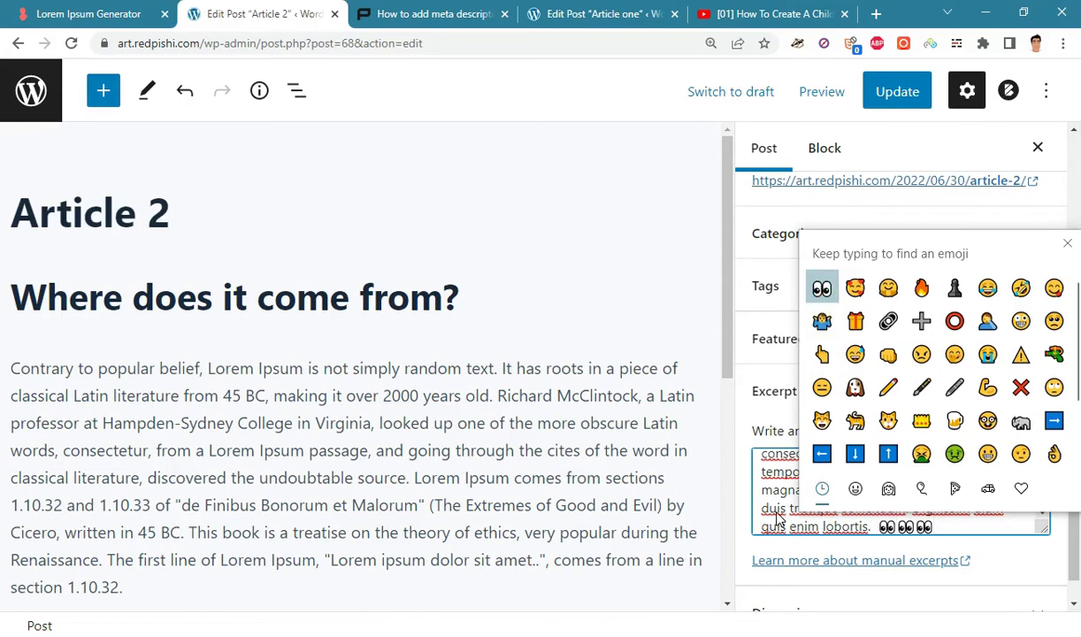
key(Escape)
click(893, 95)
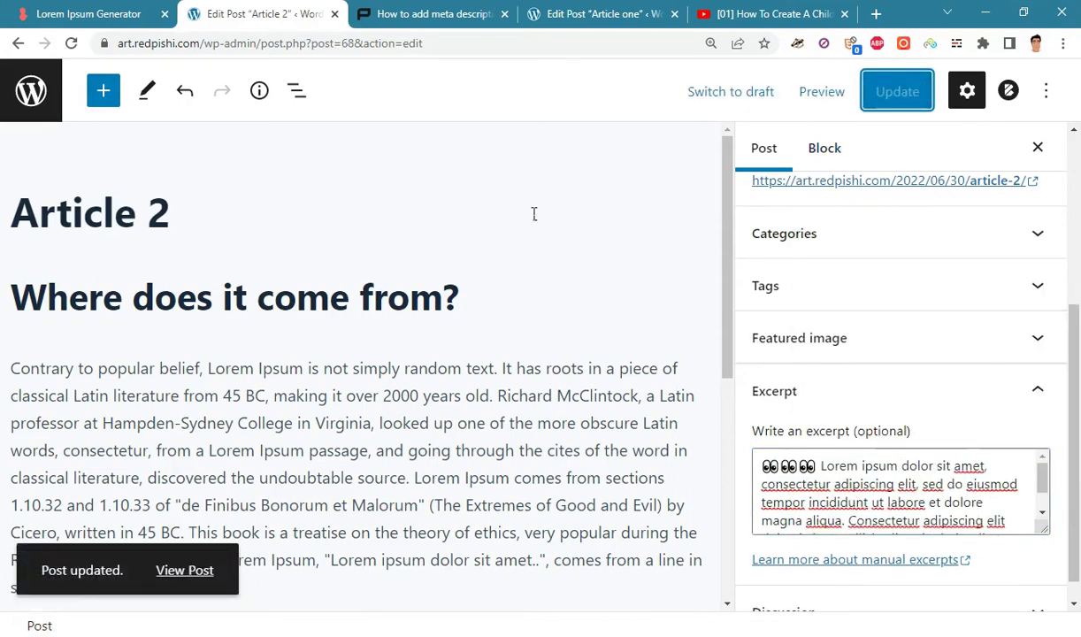
Step: View the published Article 2 page and open Chrome DevTools on it
click(186, 573)
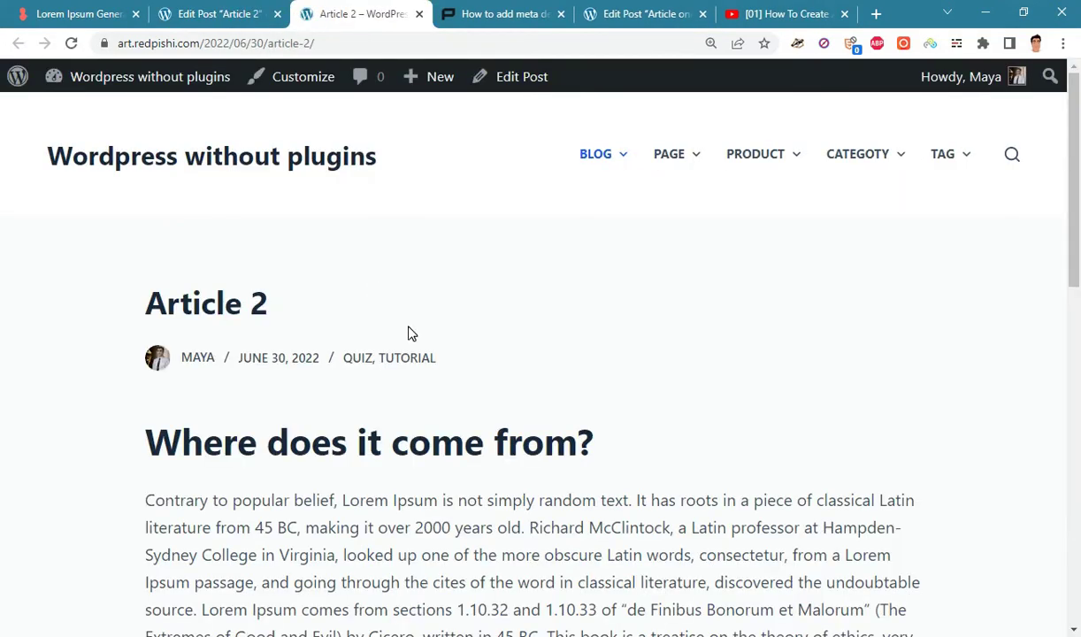
right_click(352, 214)
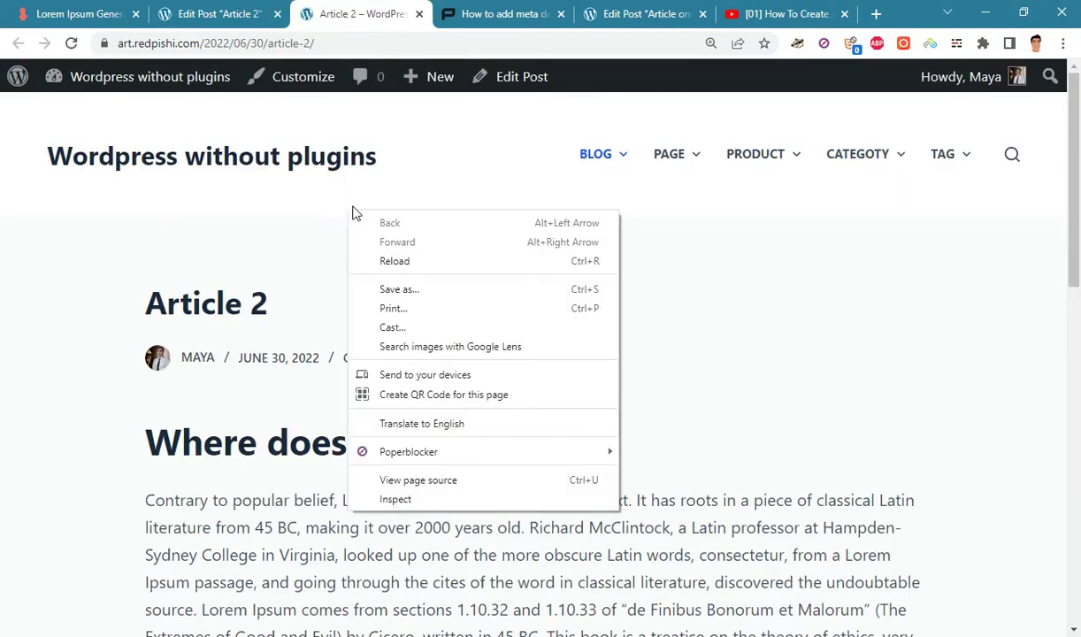
click(395, 499)
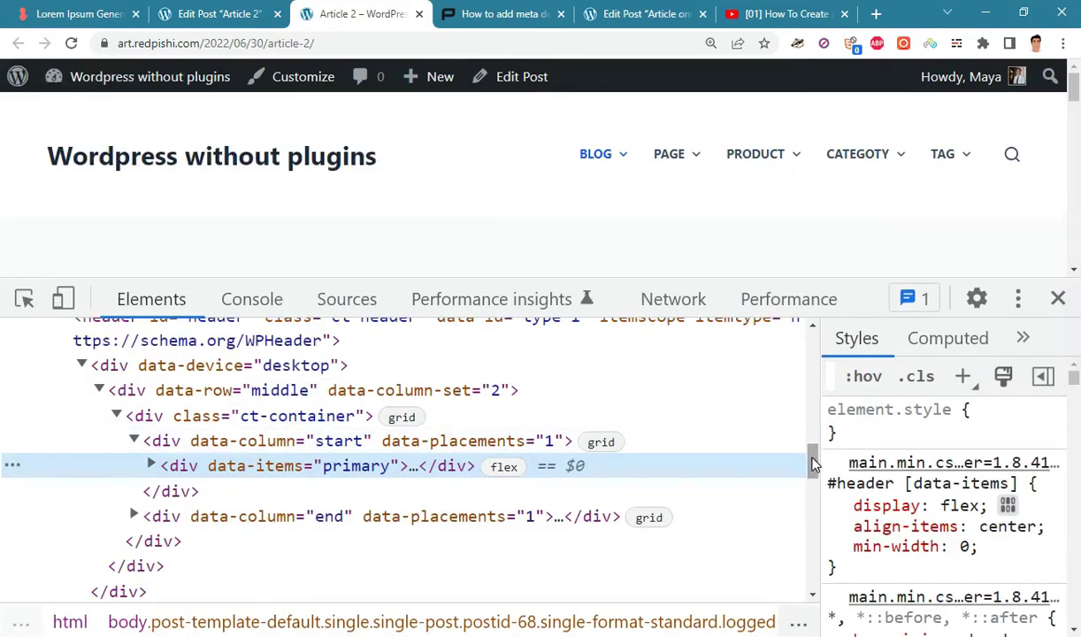
drag(813, 458, 795, 345)
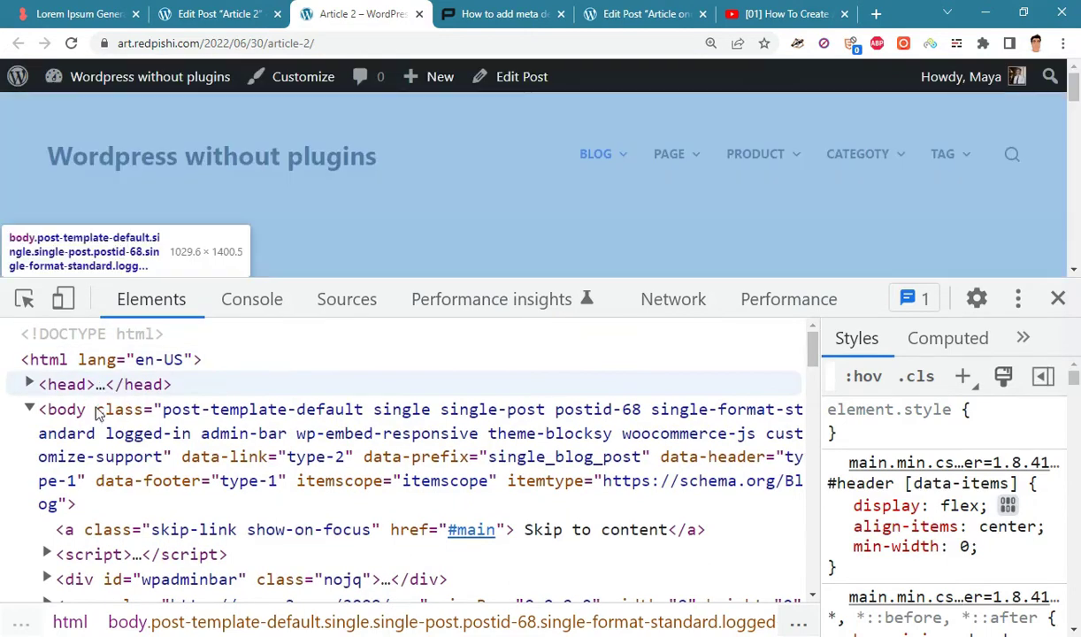
Step: Expand <head> in Elements and select the meta description tag holding the emoji-framed excerpt
click(30, 408)
click(29, 384)
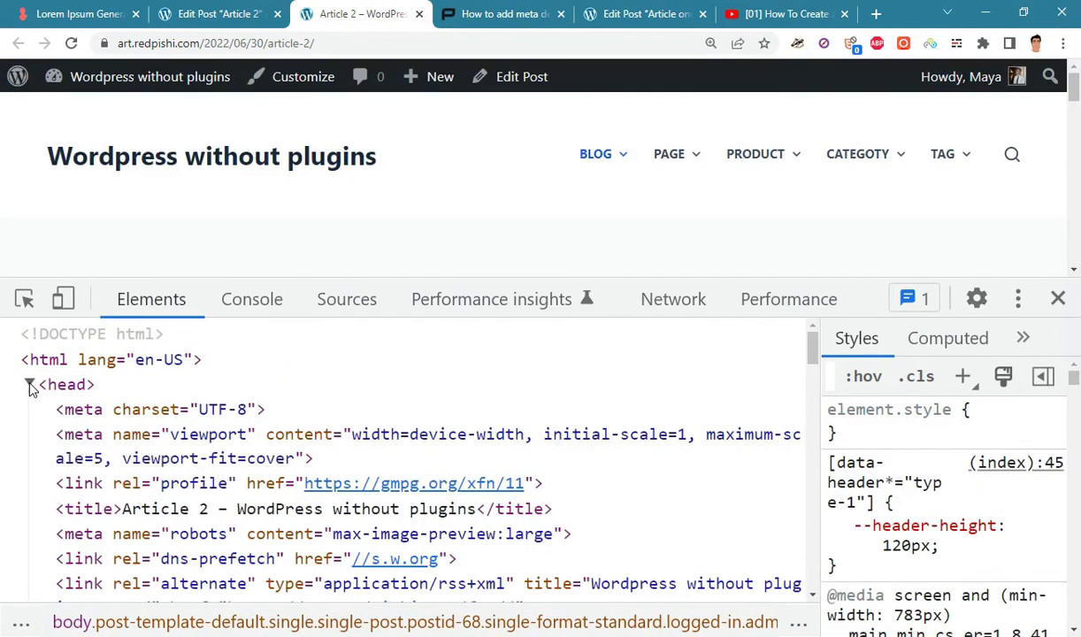
scroll(473, 500, down, 3)
scroll(476, 515, down, 10)
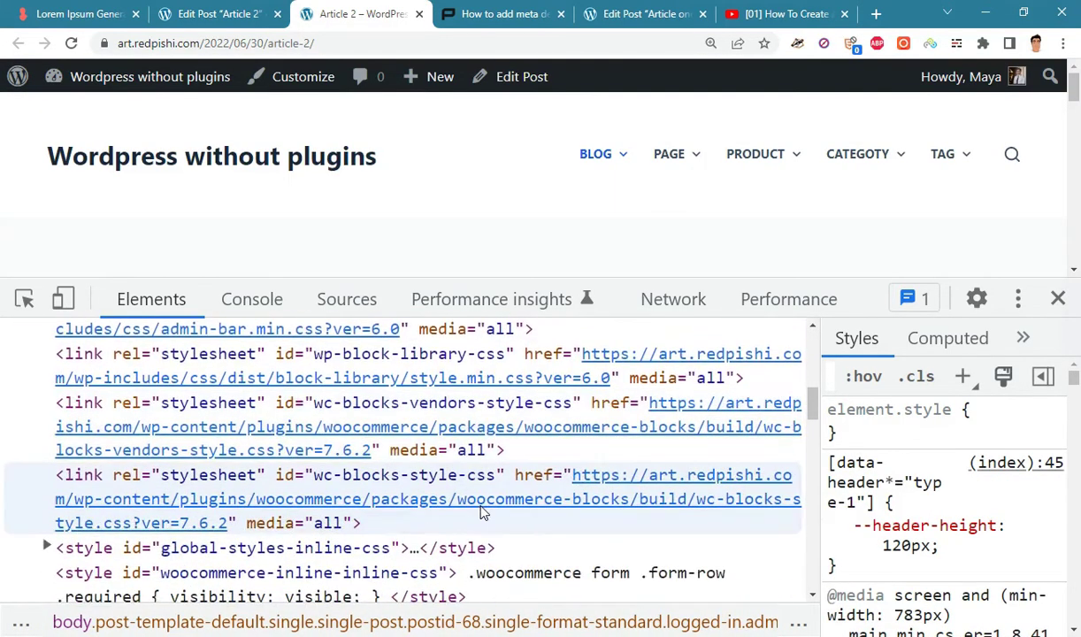
scroll(483, 509, down, 10)
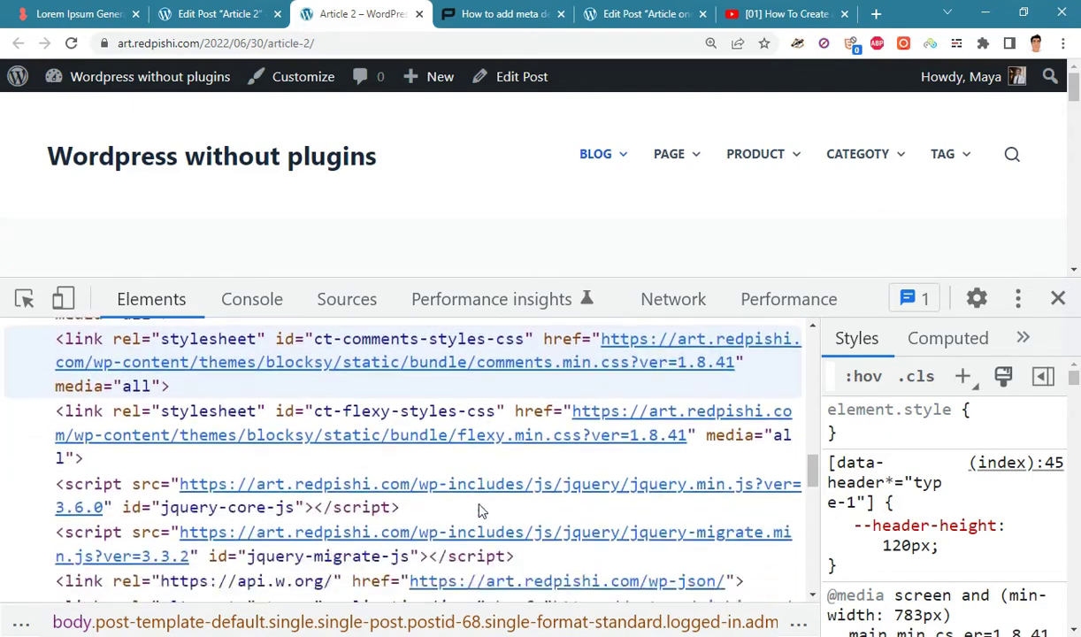
scroll(476, 495, down, 3)
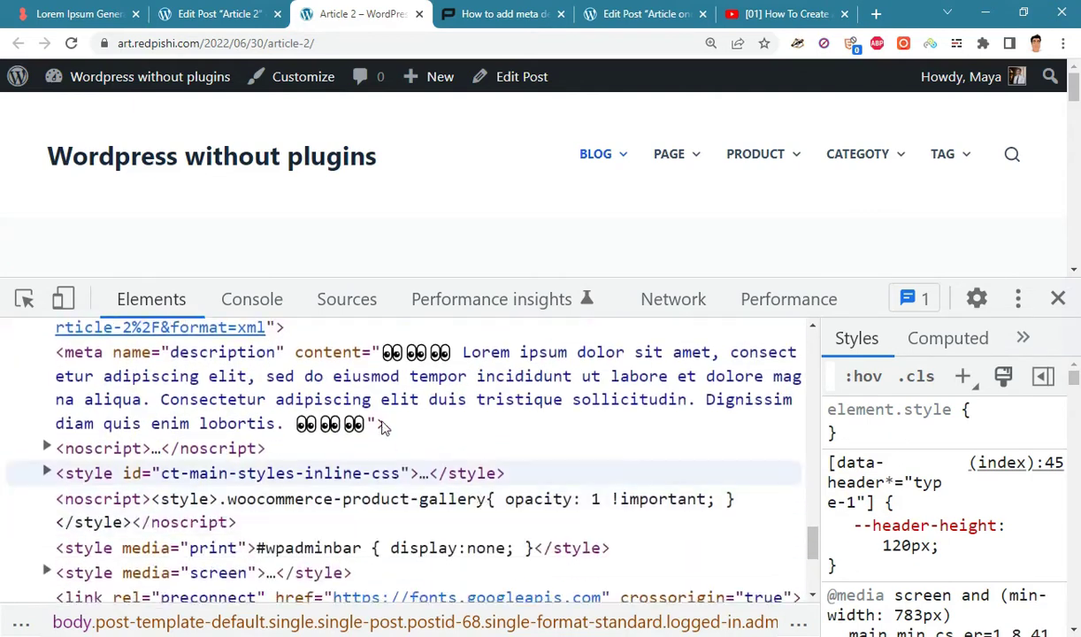
scroll(337, 454, up, 1)
click(298, 471)
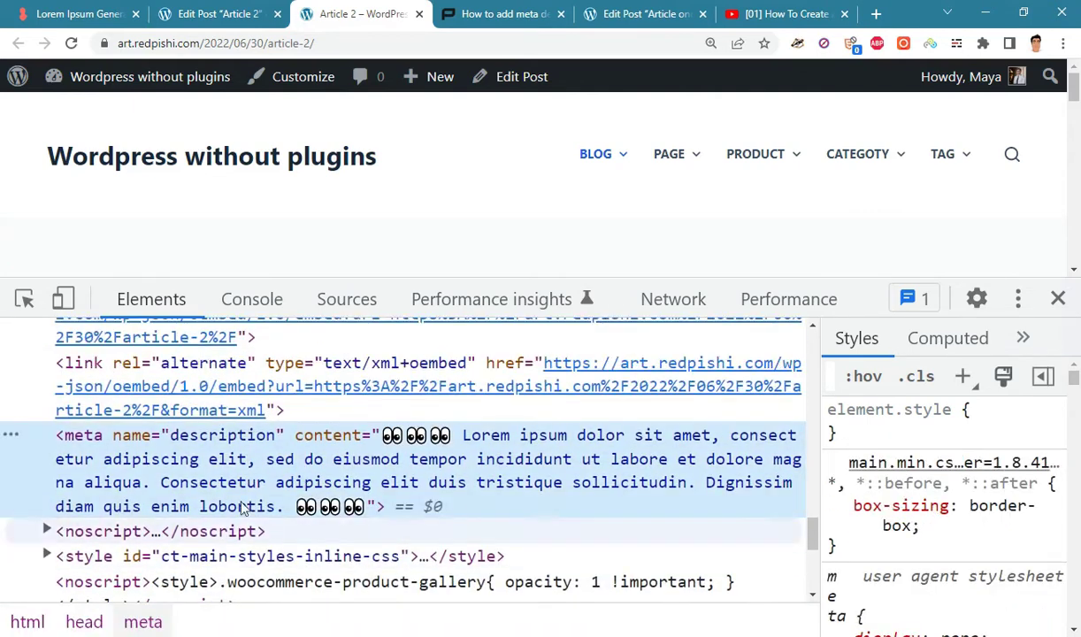